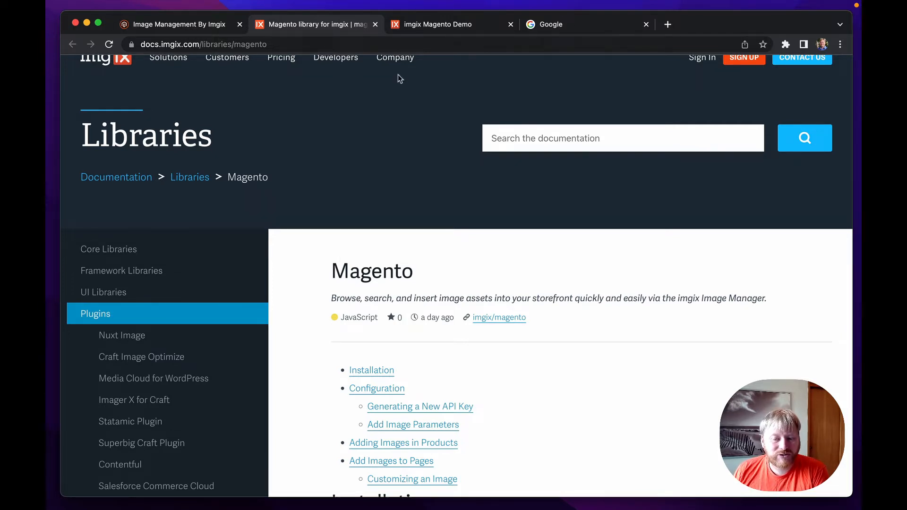
# Step: Open the imgix Image Shop in the Magento demo store and inspect the Coffee Mug image's source markup and size details
pyautogui.click(439, 26)
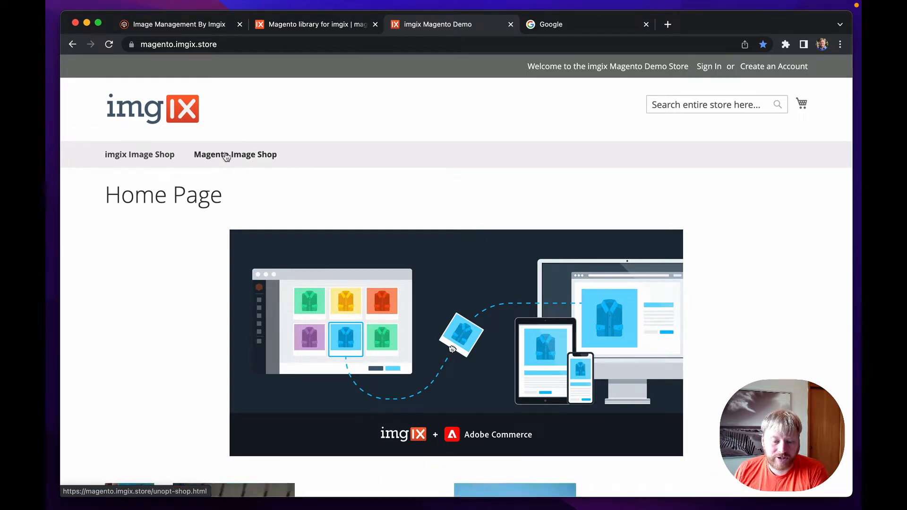
pyautogui.click(144, 157)
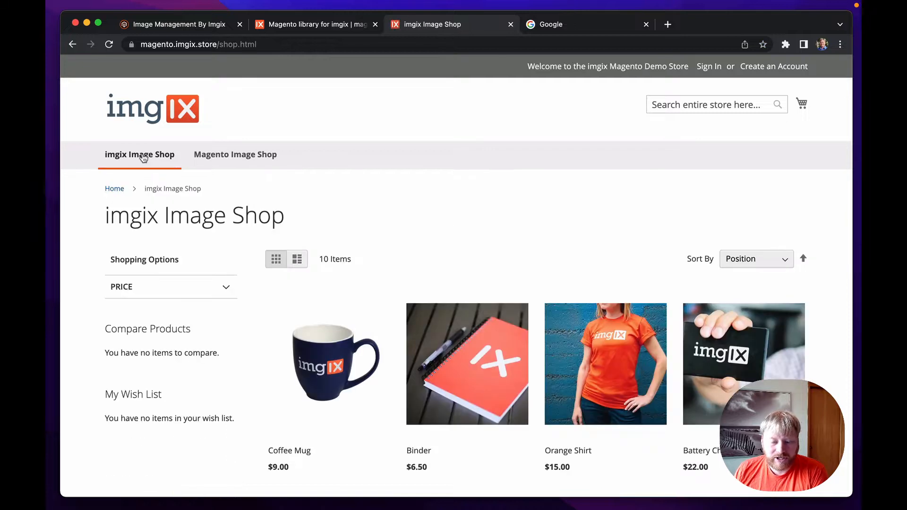
pyautogui.rightClick(316, 346)
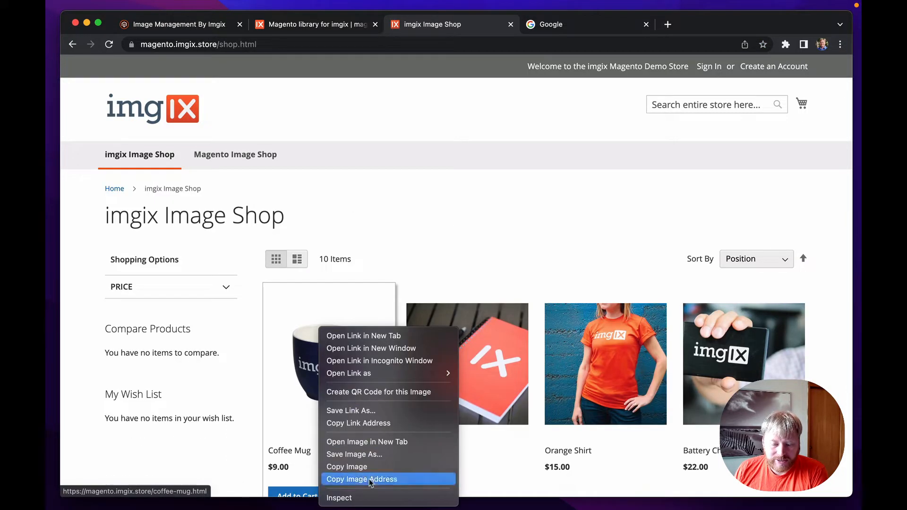
pyautogui.click(372, 499)
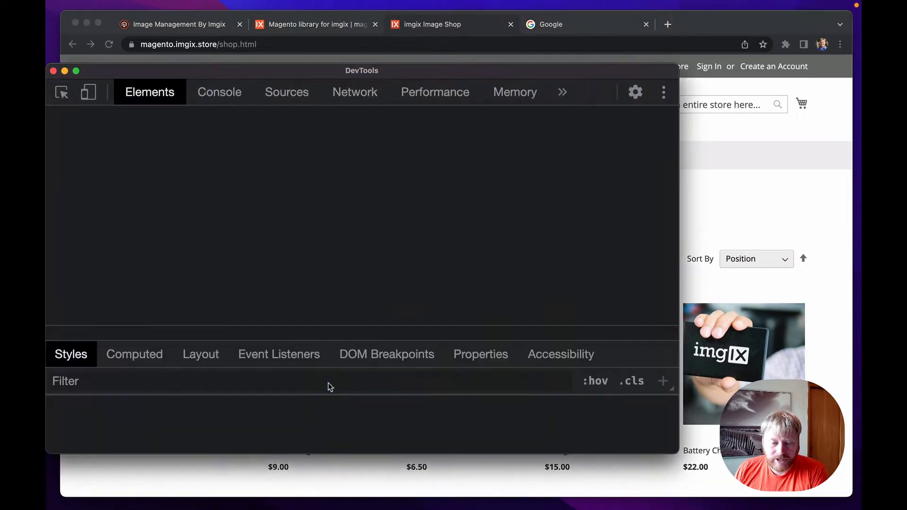
pyautogui.scroll(1, 152, 231)
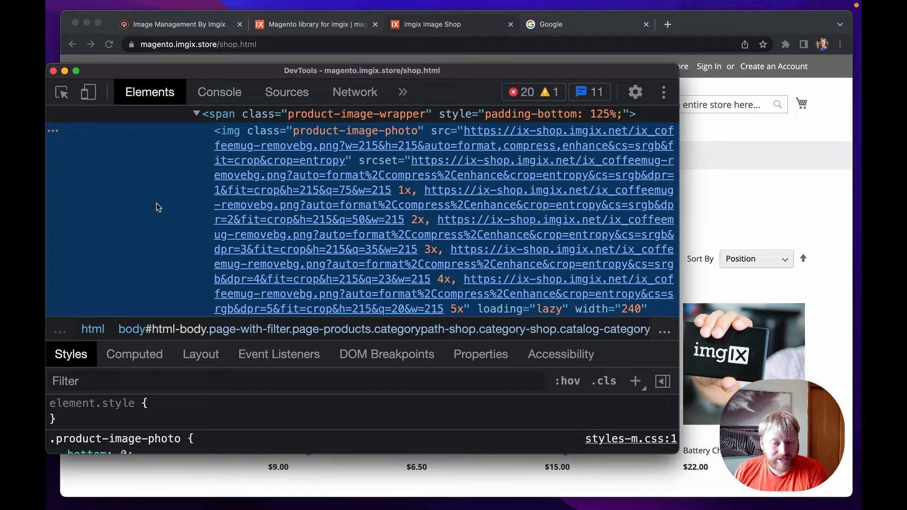
pyautogui.moveTo(252, 209)
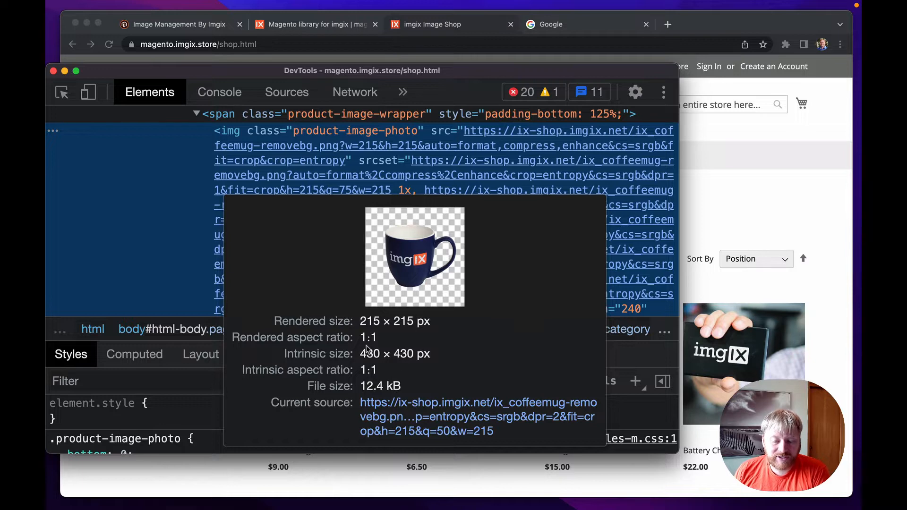
# Step: Open the mug's 2x image source in its own browser tab and list all of its network requests without a filter
pyautogui.rightClick(219, 228)
pyautogui.click(240, 205)
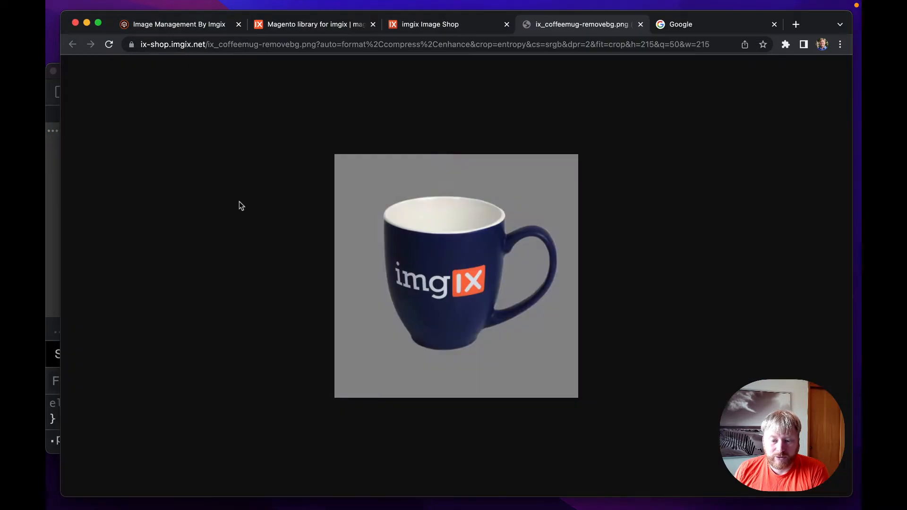
pyautogui.rightClick(402, 244)
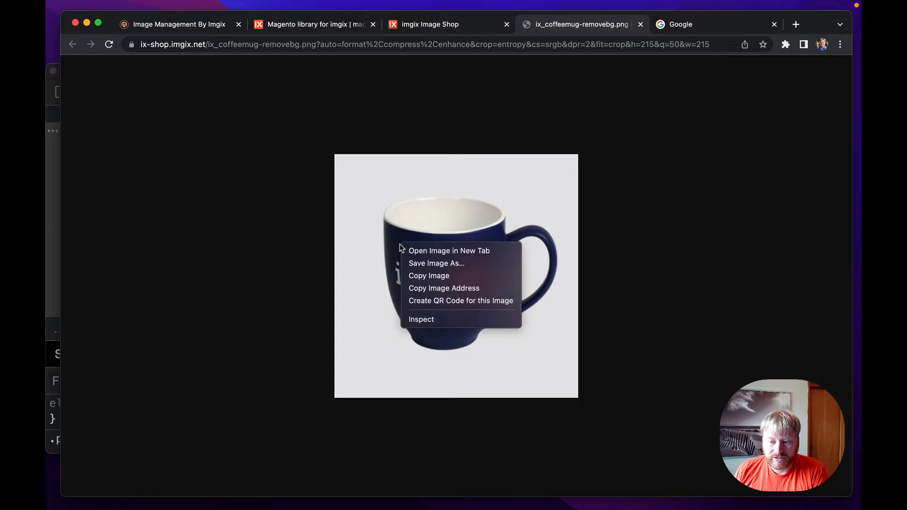
pyautogui.click(433, 318)
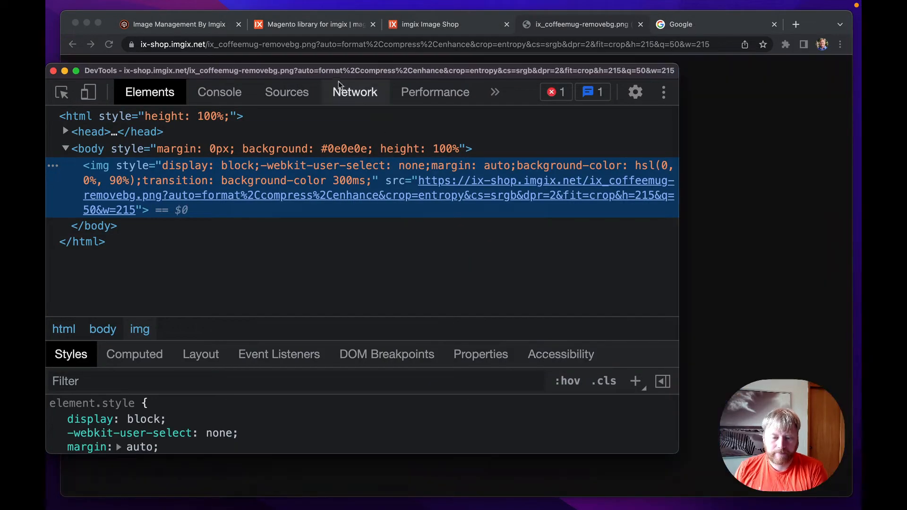
pyautogui.click(341, 92)
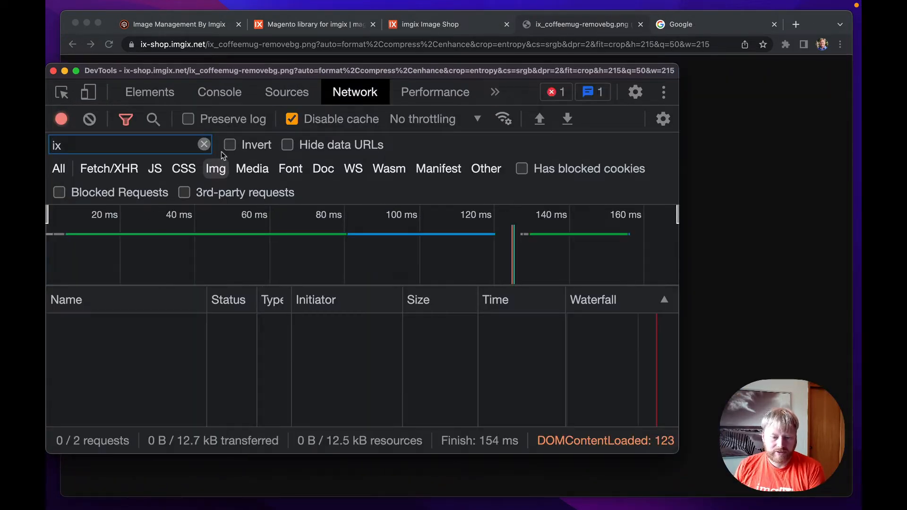
pyautogui.click(204, 145)
pyautogui.click(58, 169)
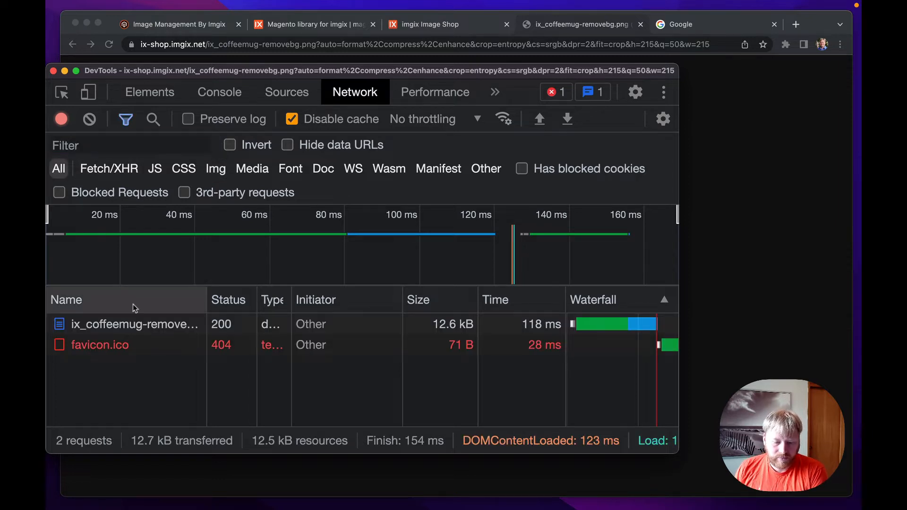
# Step: Check the content type in the mug image request's response headers, and close that DevTools window
pyautogui.click(134, 324)
pyautogui.click(288, 299)
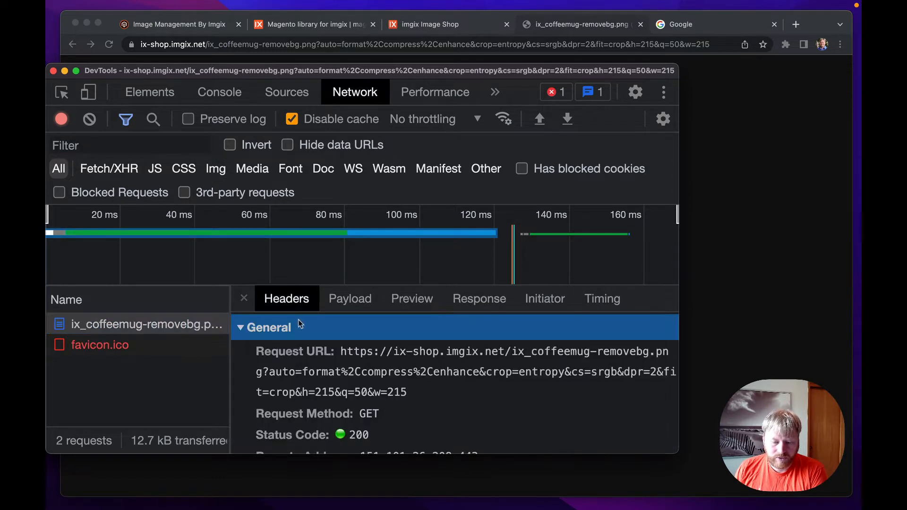
pyautogui.scroll(-6, 321, 349)
pyautogui.scroll(-3, 324, 350)
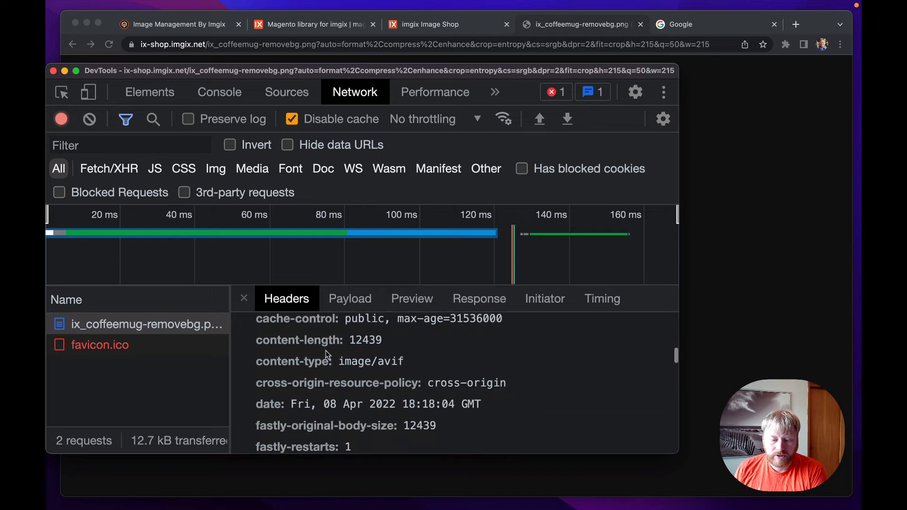
pyautogui.moveTo(412, 364); pyautogui.dragTo(342, 370)
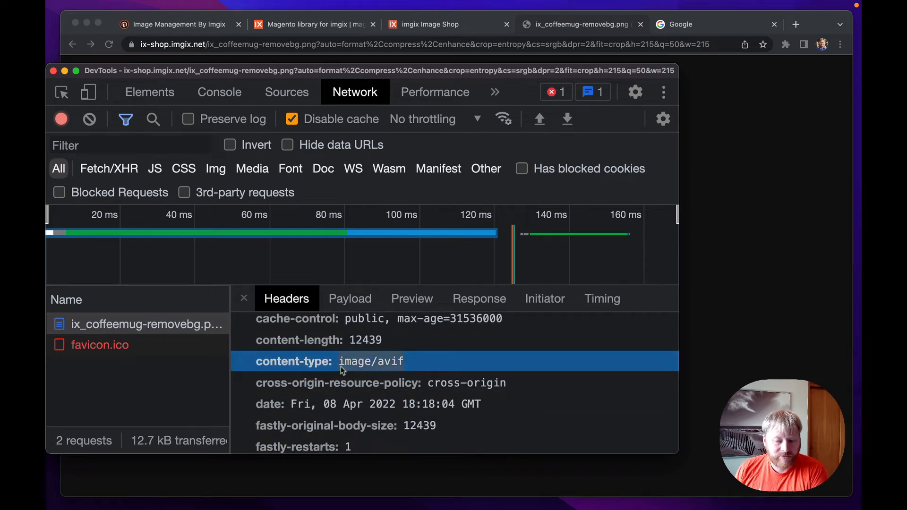
pyautogui.click(53, 72)
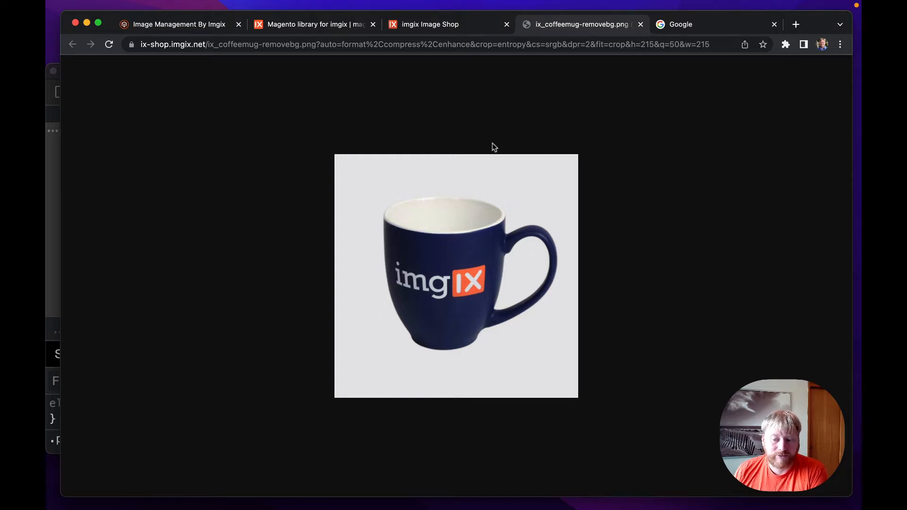
# Step: Return to the imgix Image Shop and inspect the Coffee Mug image's srcset and its size details
pyautogui.click(406, 27)
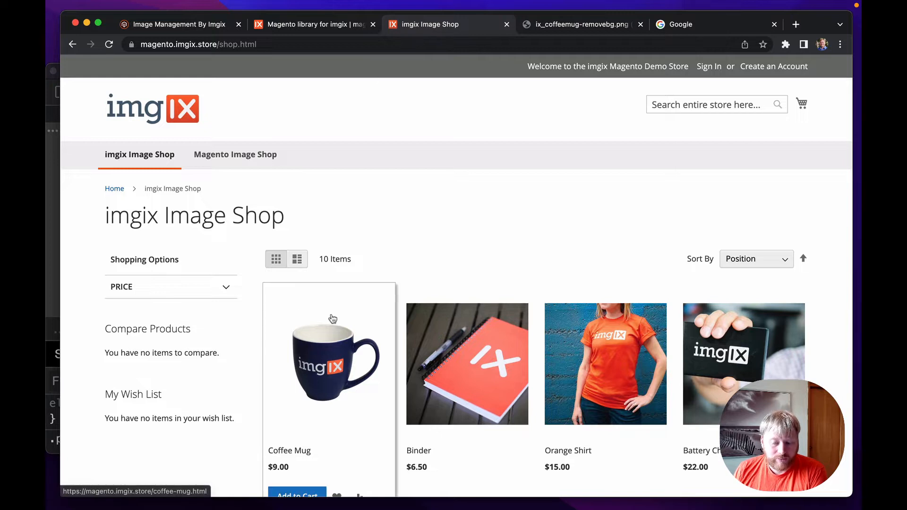
pyautogui.scroll(-2, 373, 335)
pyautogui.scroll(-3, 373, 334)
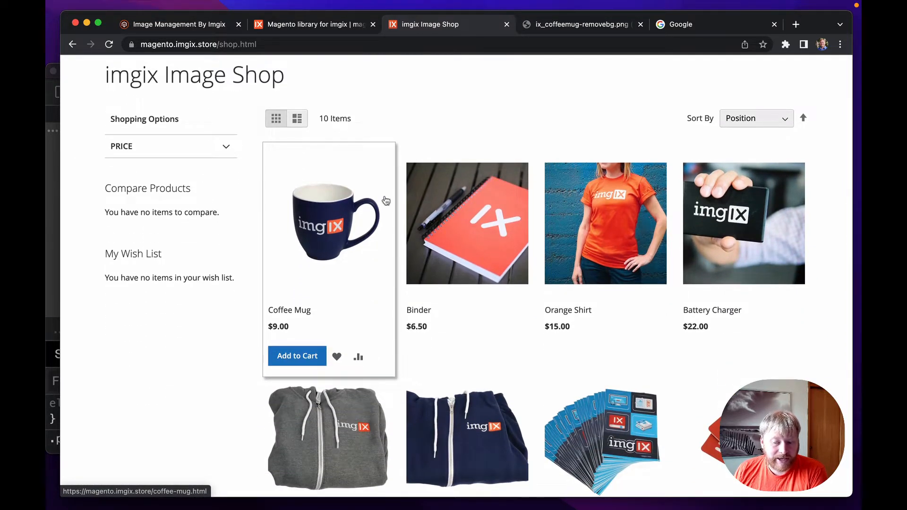
pyautogui.rightClick(314, 210)
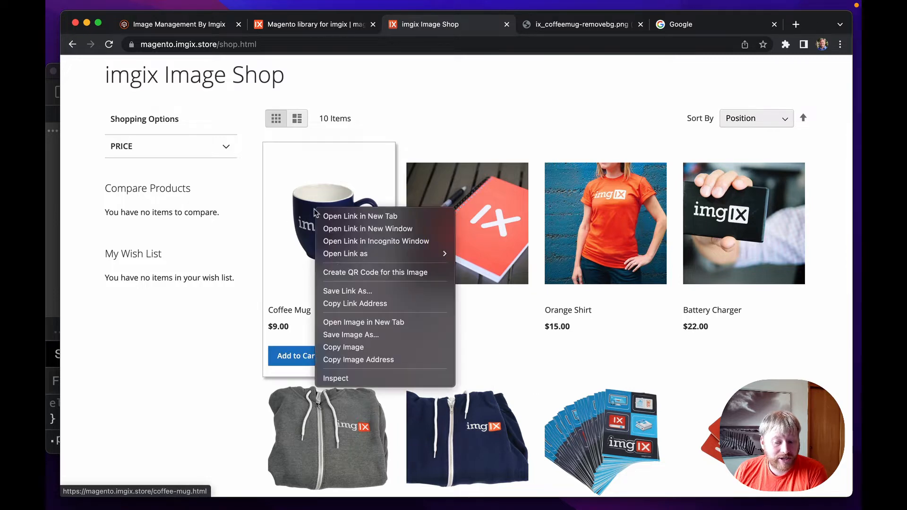
pyautogui.click(357, 380)
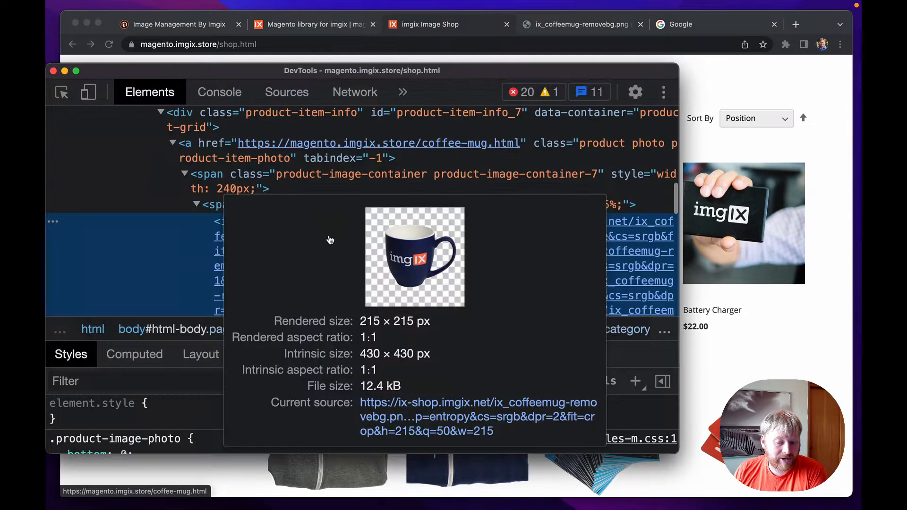
pyautogui.scroll(-3, 181, 243)
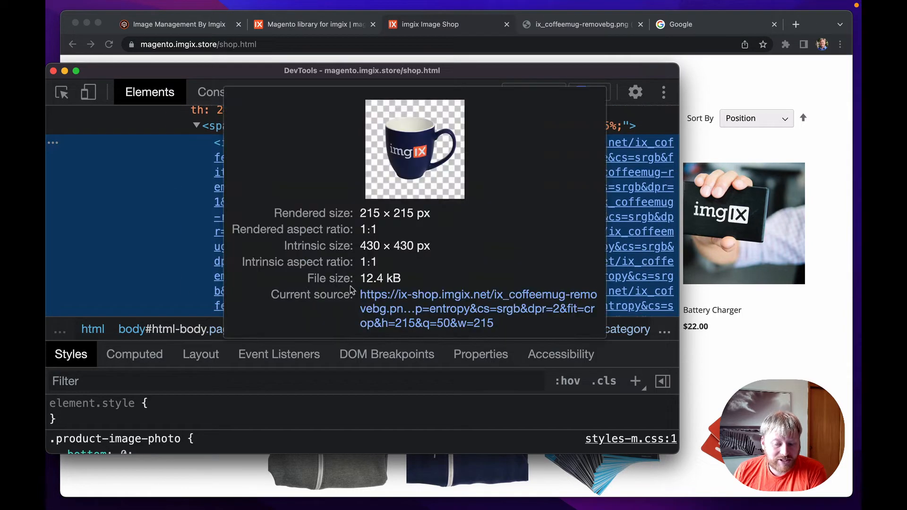
pyautogui.moveTo(232, 266)
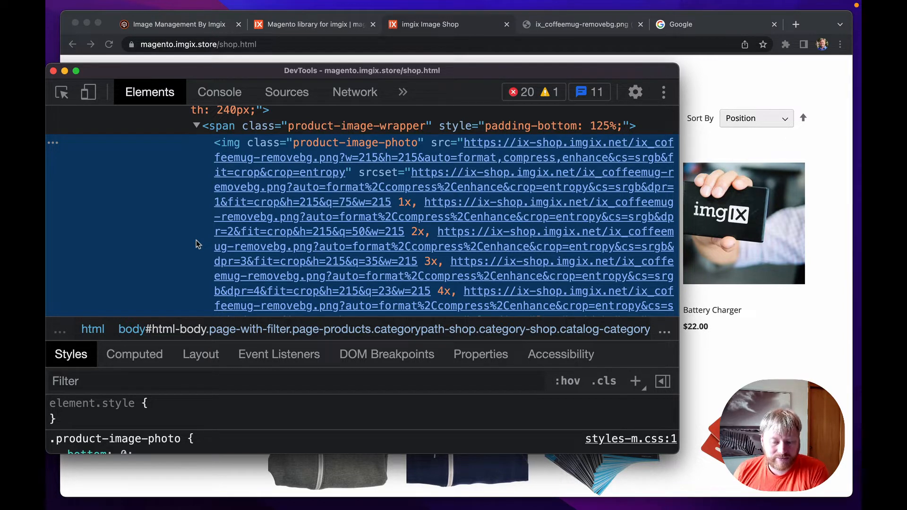
# Step: Reload the imgix Image Shop with network recording on, load all its products, and check the filtered images' transferred size
pyautogui.click(370, 95)
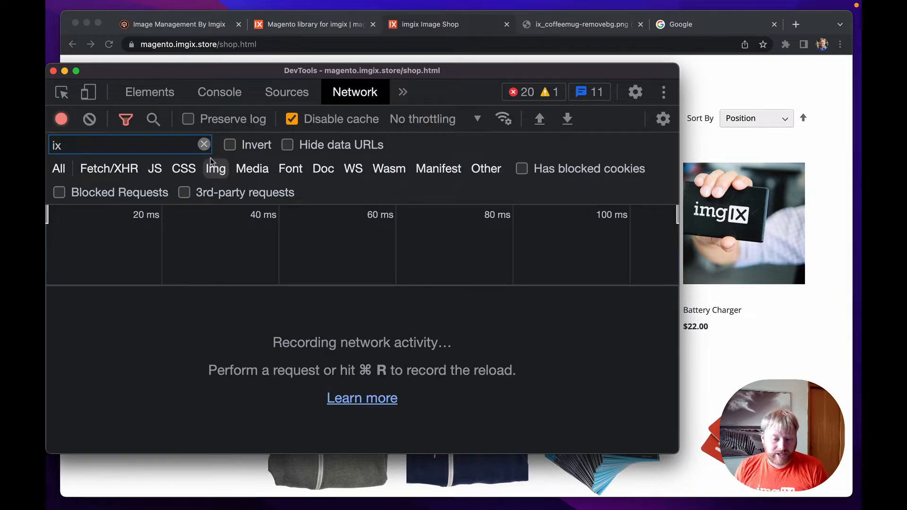
pyautogui.press('super+r')
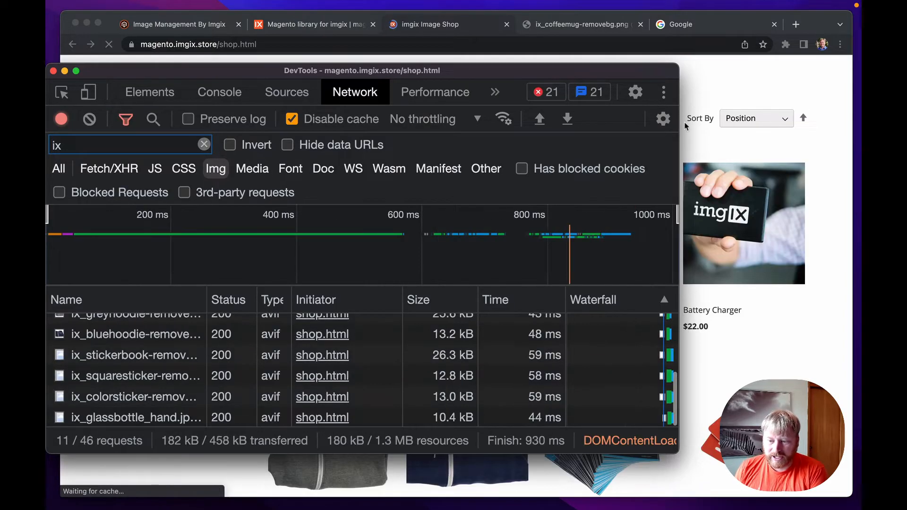
pyautogui.click(705, 82)
pyautogui.scroll(-6, 500, 289)
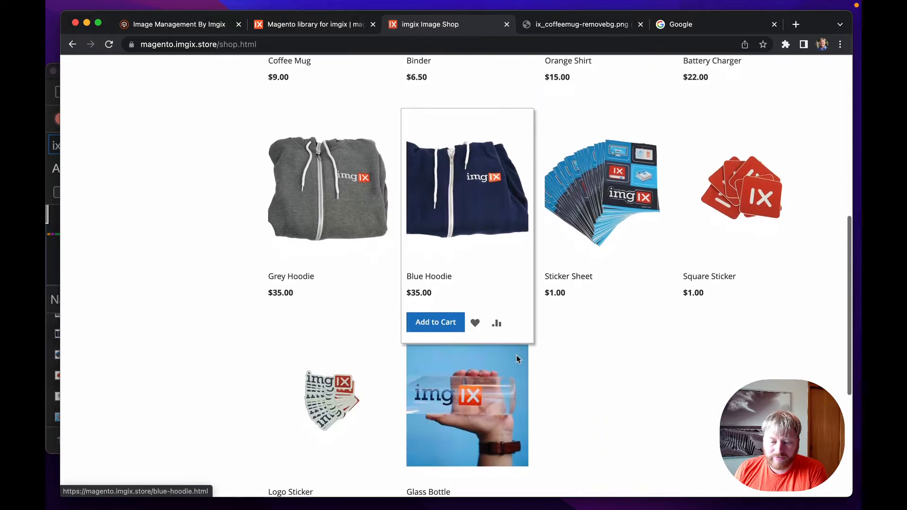
pyautogui.scroll(7, 518, 360)
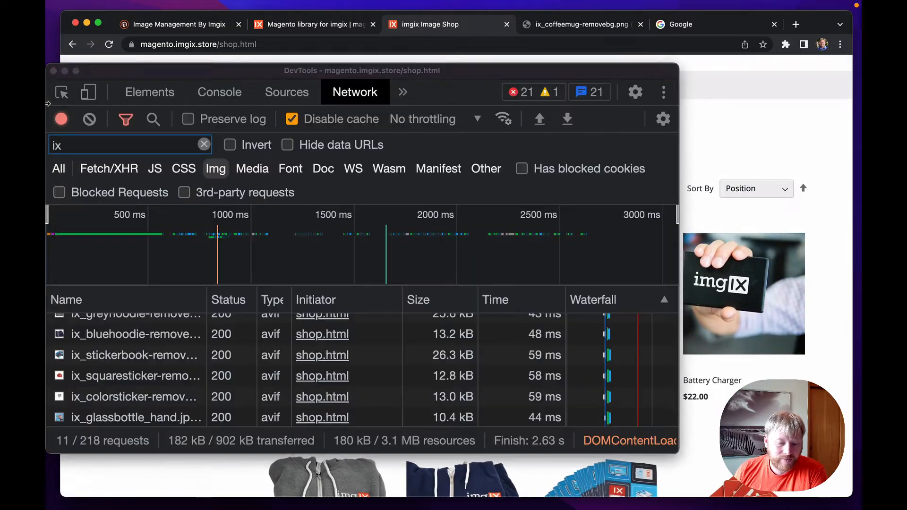
pyautogui.click(49, 110)
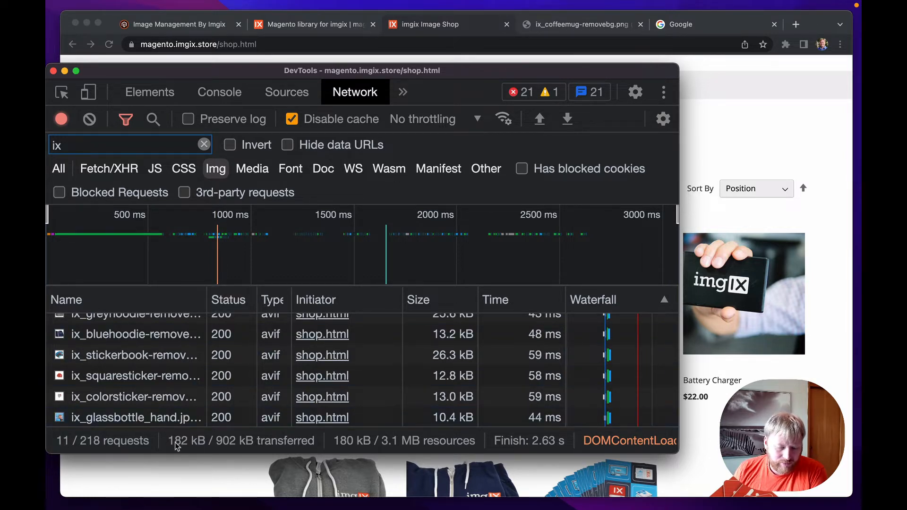
# Step: Open the Magento Image Shop and look over its unoptimized product images
pyautogui.click(714, 95)
pyautogui.click(219, 86)
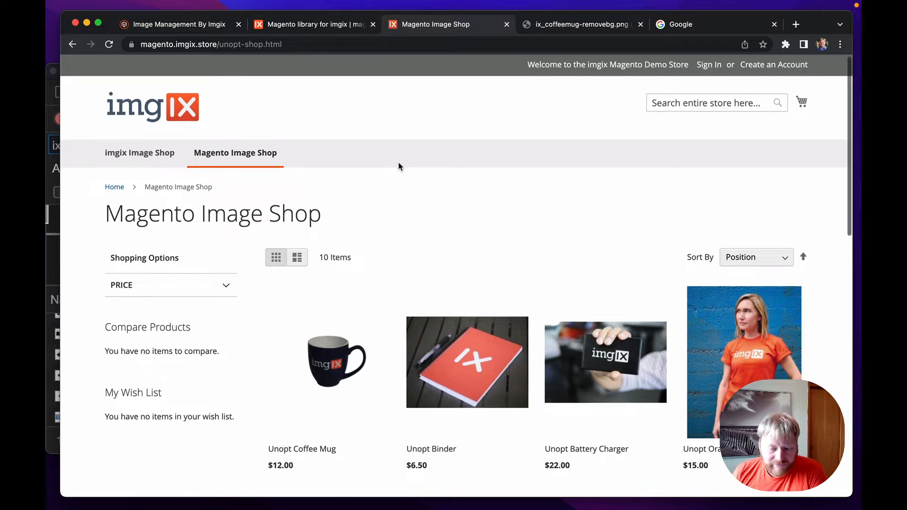
pyautogui.scroll(-3, 399, 166)
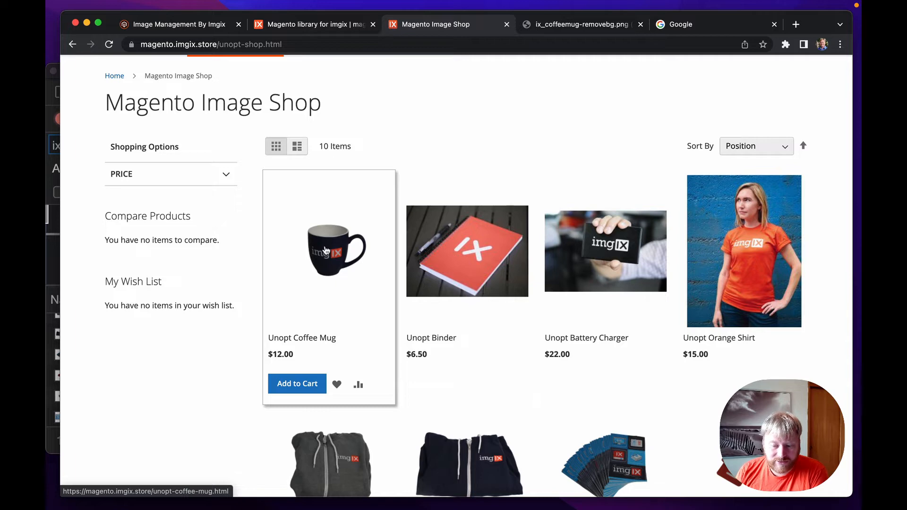
pyautogui.scroll(1, 352, 260)
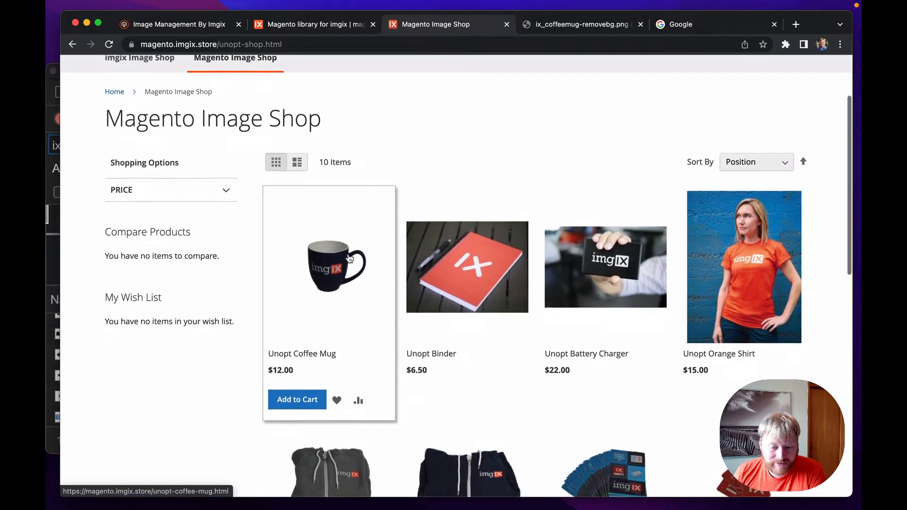
pyautogui.scroll(-4, 468, 264)
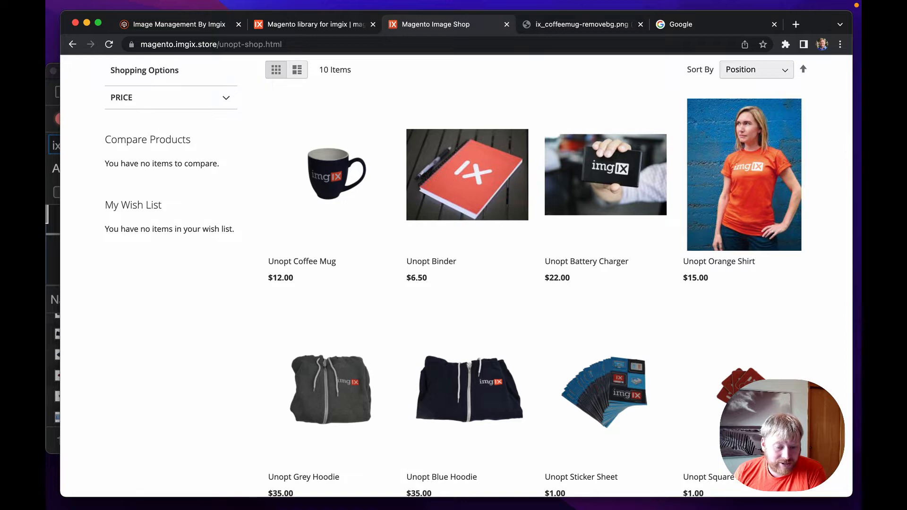
# Step: Check the transferred size of the Magento Image Shop's filtered images in the network log, and close DevTools
pyautogui.click(51, 177)
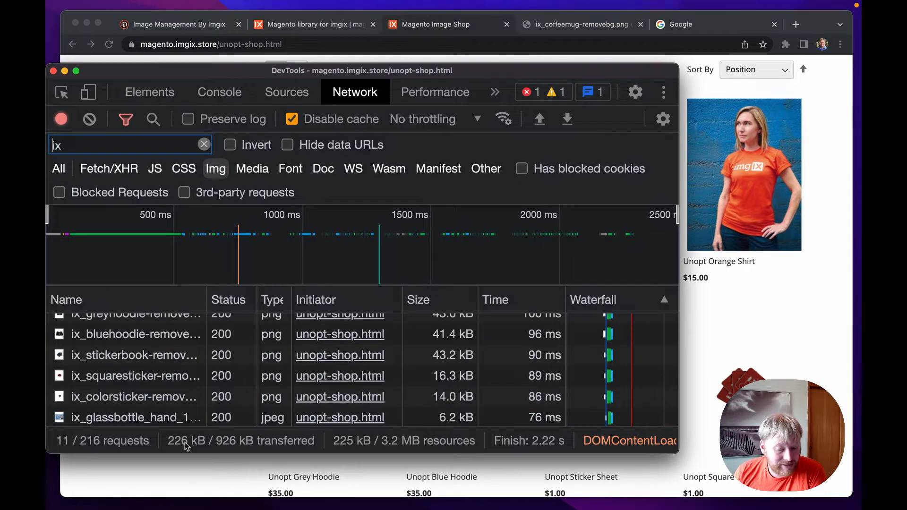
pyautogui.moveTo(186, 447)
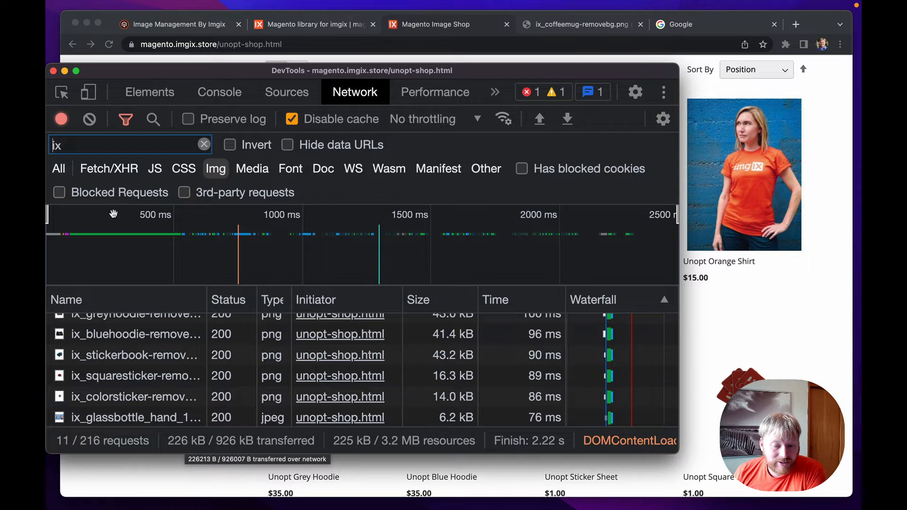
pyautogui.click(51, 71)
# Step: Review the Magento Image Shop's products once more and return to the imgix Image Shop for comparison
pyautogui.scroll(5, 238, 262)
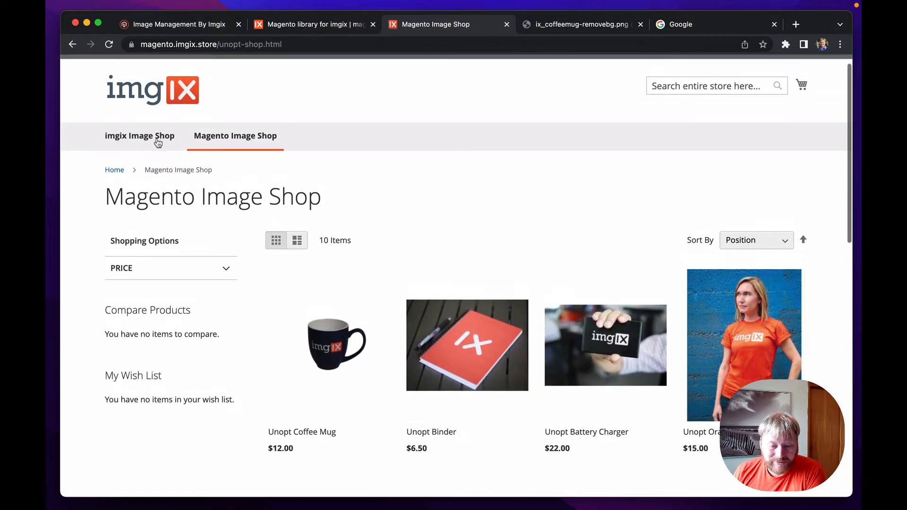
pyautogui.scroll(-5, 330, 338)
pyautogui.scroll(3, 198, 203)
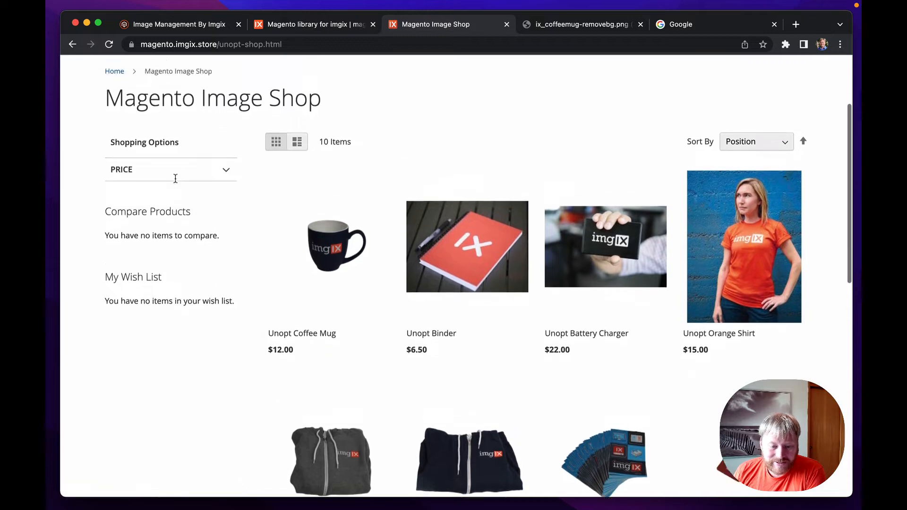
pyautogui.click(141, 85)
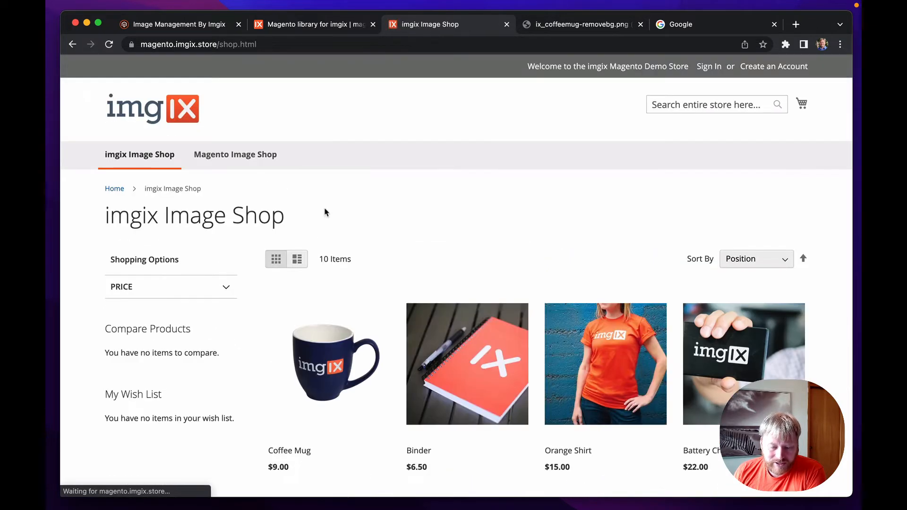
# Step: Look over the imgix Image Shop's product images and view the coffee mug image opened in its own browser tab
pyautogui.scroll(-2, 331, 217)
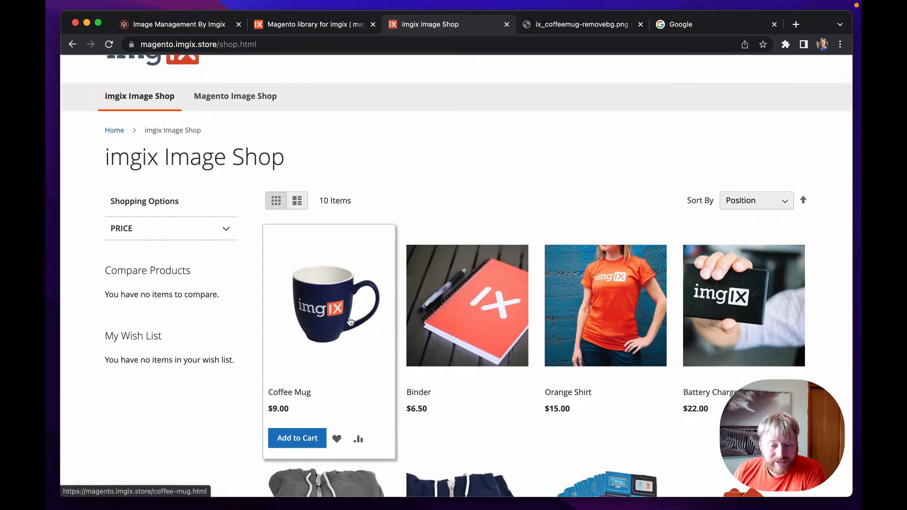
pyautogui.scroll(-2, 330, 318)
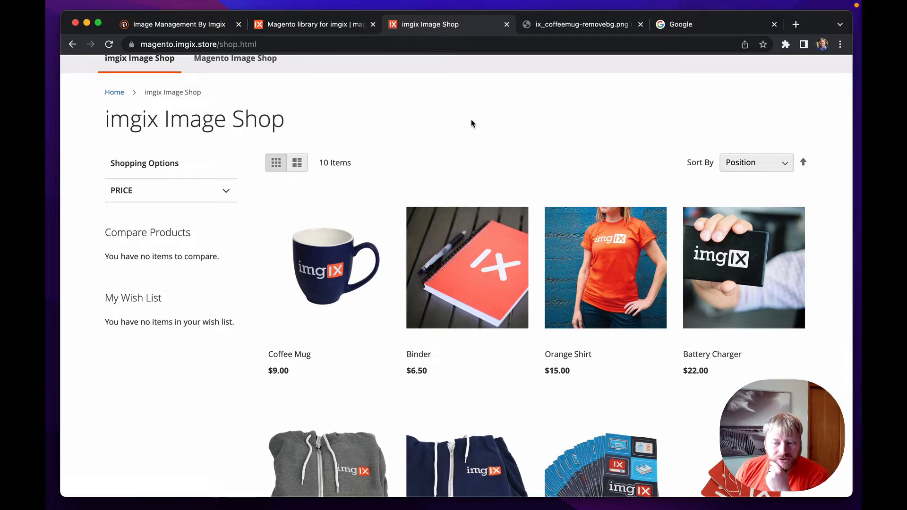
pyautogui.click(563, 27)
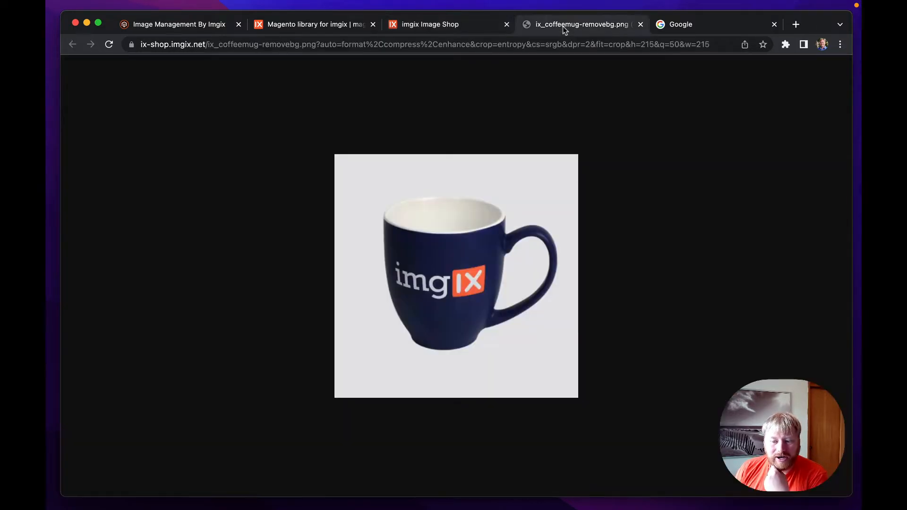
# Step: Open the bookmarked Magento Admin in a new browser tab and place that tab directly after the imgix Image Shop tab
pyautogui.click(795, 24)
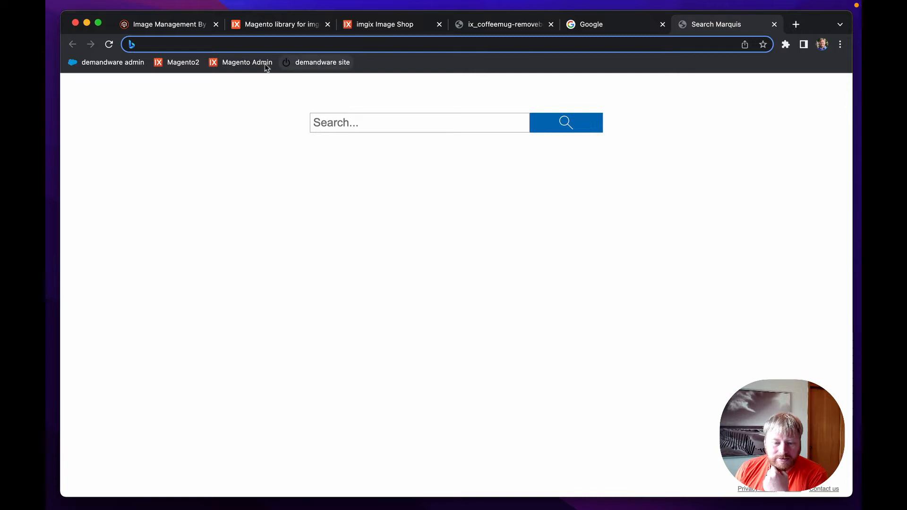
pyautogui.click(248, 63)
pyautogui.moveTo(713, 24); pyautogui.dragTo(503, 29)
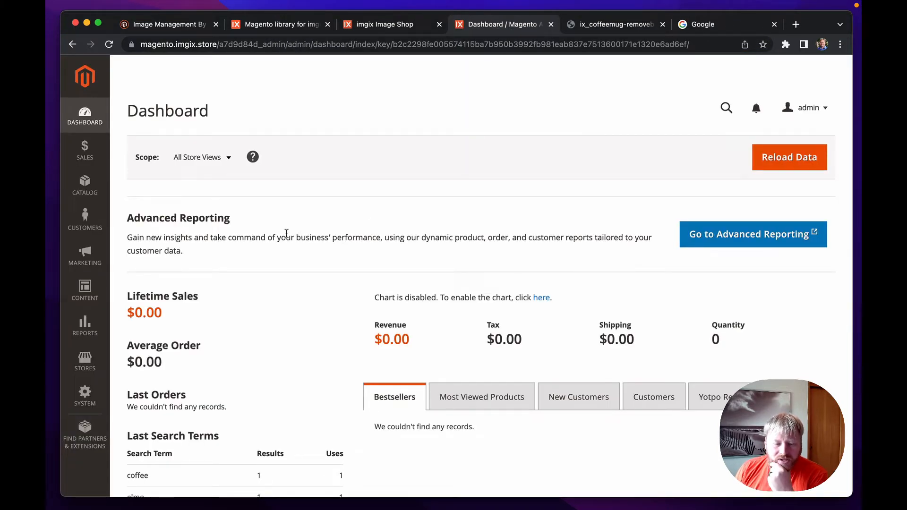
# Step: Go to the catalog's product list and start a new product
pyautogui.click(85, 184)
pyautogui.click(144, 120)
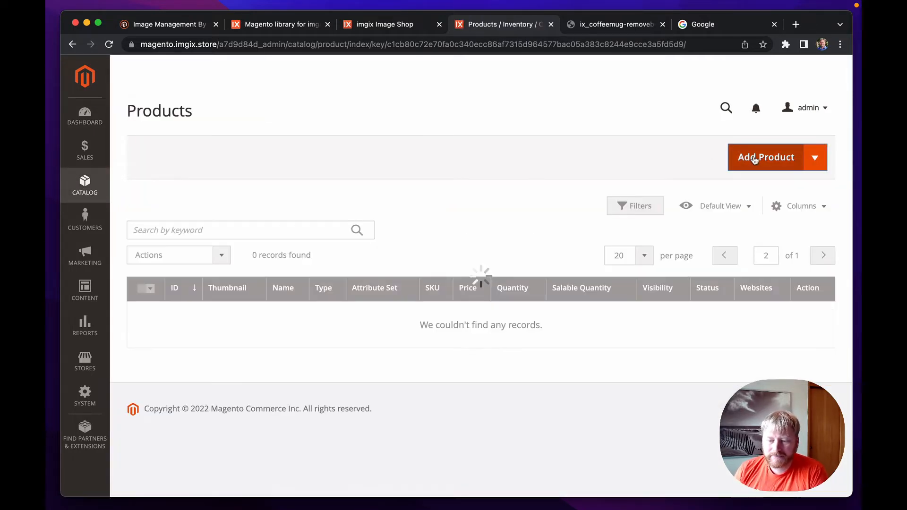
pyautogui.click(749, 157)
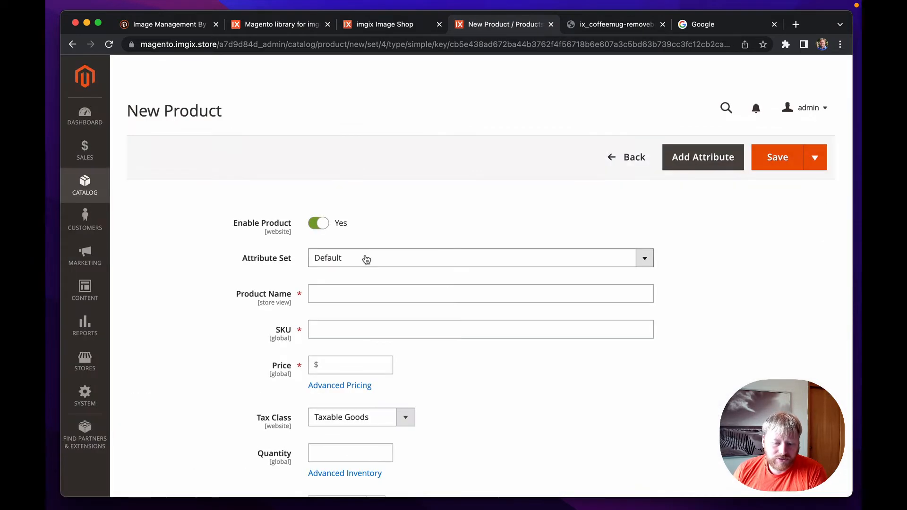
# Step: Expand the new product's Images And Videos section and open the imgix image picker
pyautogui.scroll(-10, 230, 331)
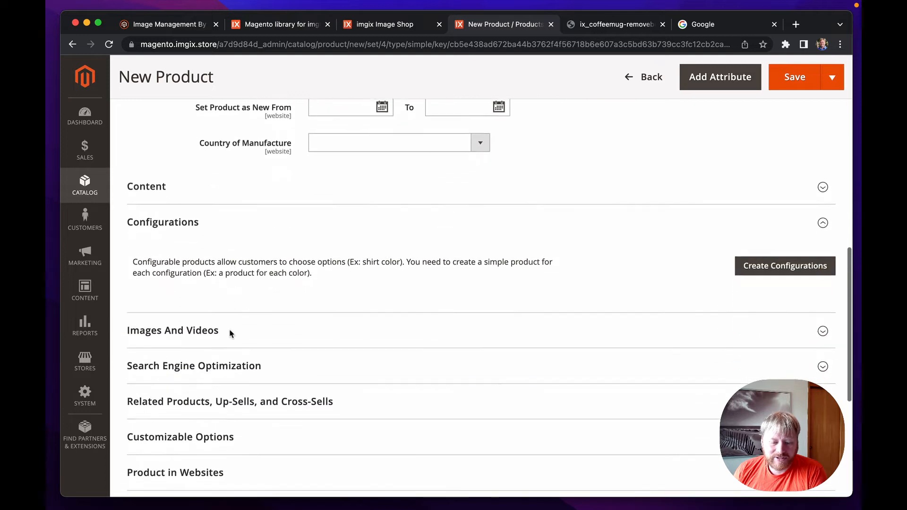
pyautogui.click(188, 325)
pyautogui.scroll(-2, 179, 263)
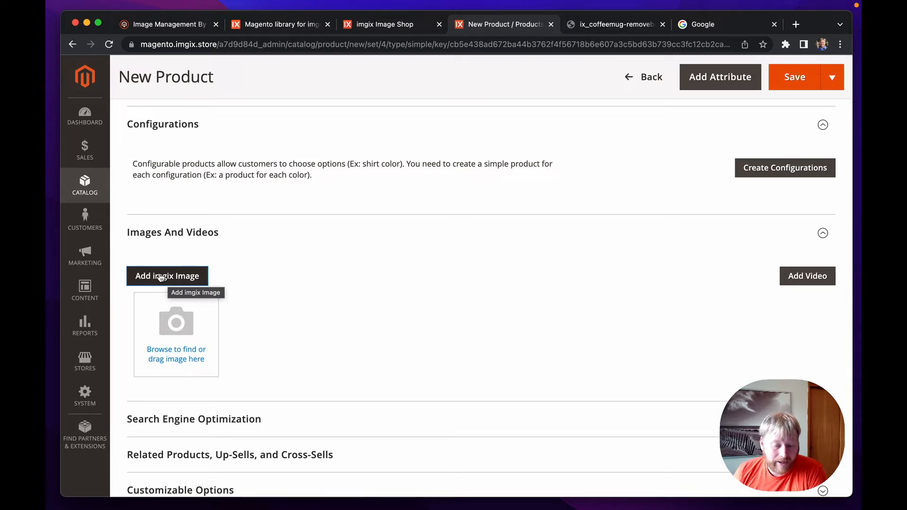
pyautogui.click(161, 274)
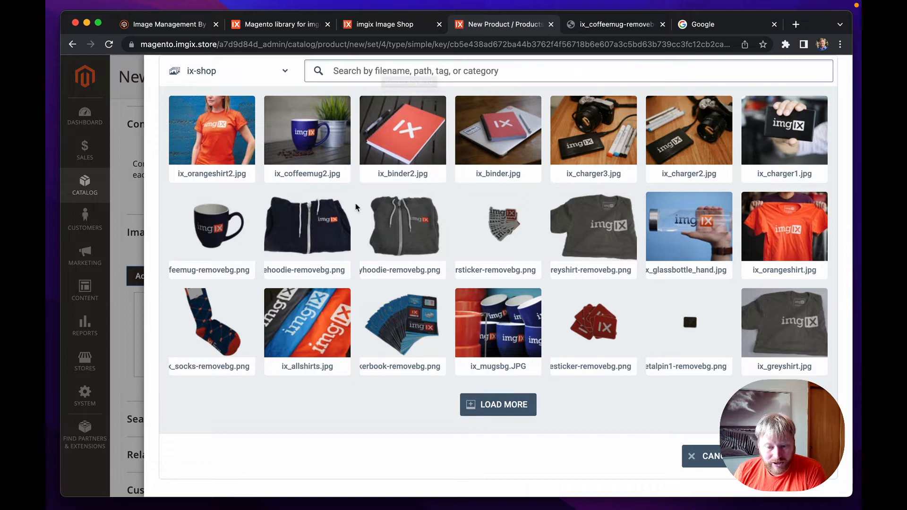
# Step: Search the ix-shop image source for "coffee", and clear the search to list all its images again
pyautogui.click(403, 75)
pyautogui.write('co')
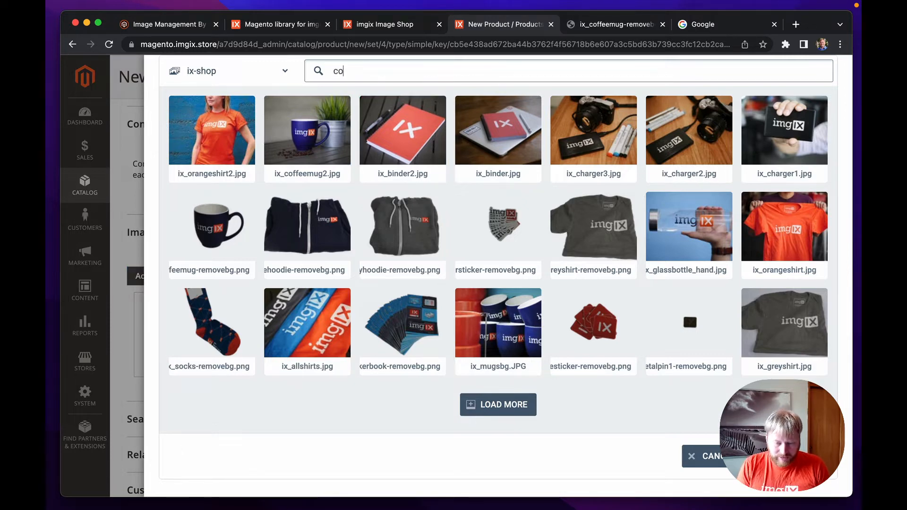
pyautogui.write('ffee')
pyautogui.press('Return')
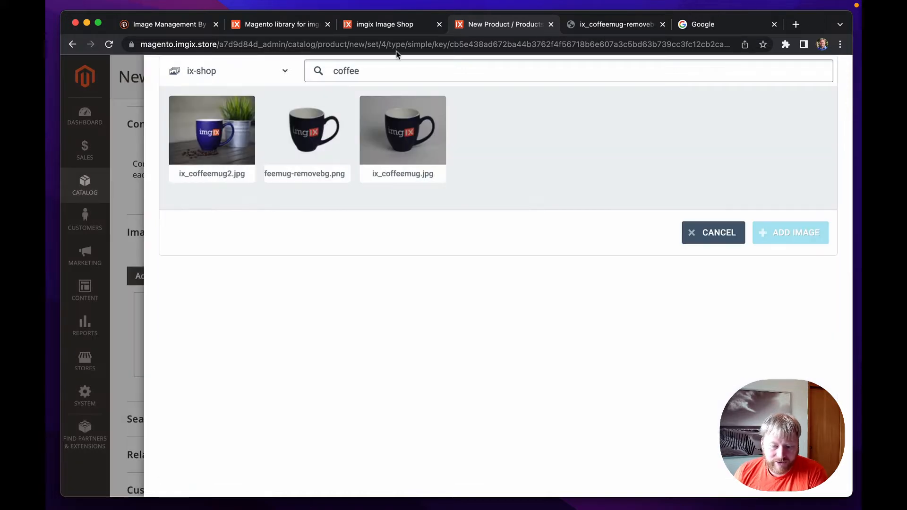
pyautogui.doubleClick(373, 69)
pyautogui.press('BackSpace')
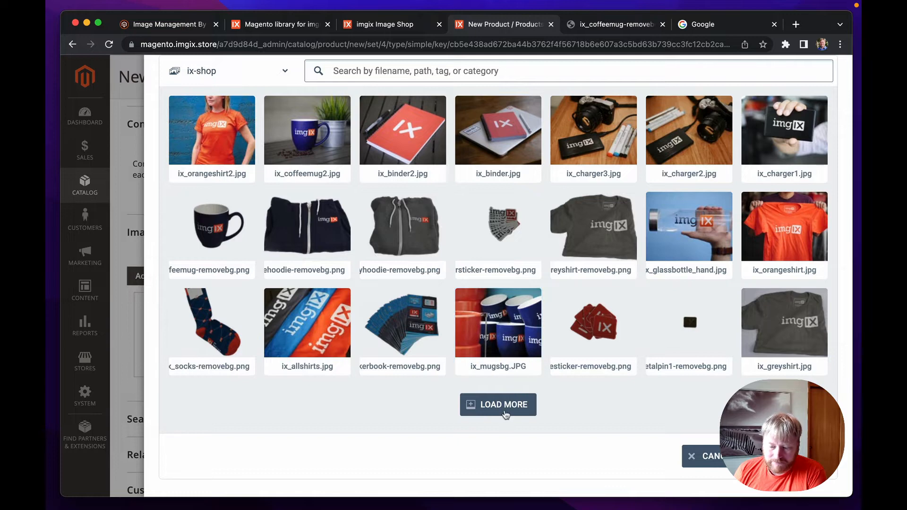
# Step: Load the rest of the ix-shop images and add ix_allshirts.jpg to the product
pyautogui.click(506, 412)
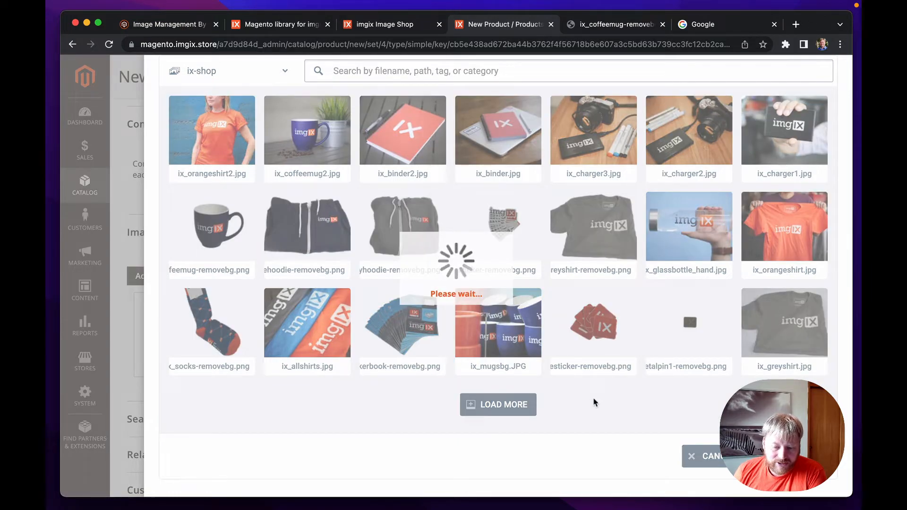
pyautogui.scroll(-4, 594, 402)
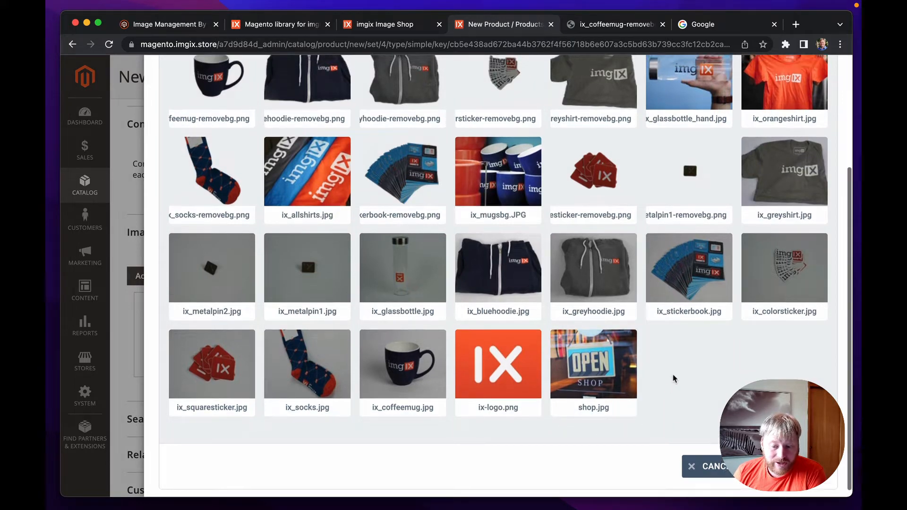
pyautogui.scroll(2, 674, 379)
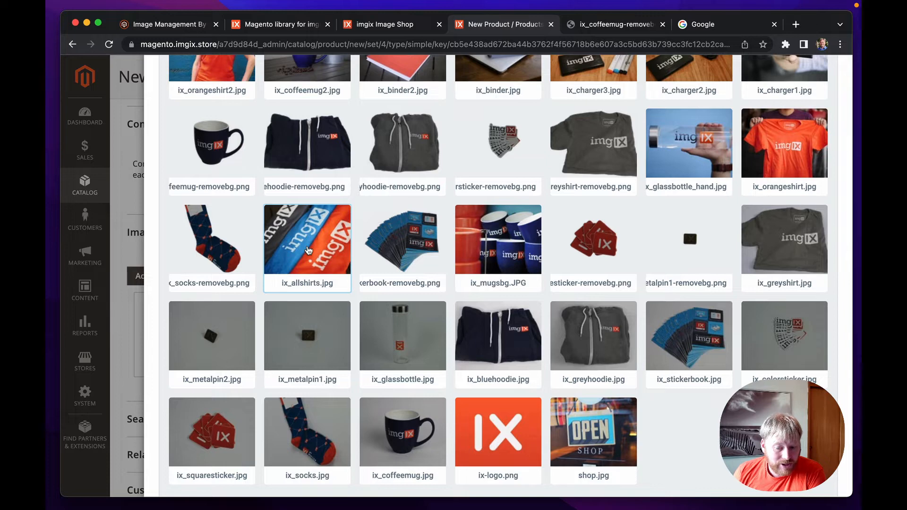
pyautogui.click(308, 250)
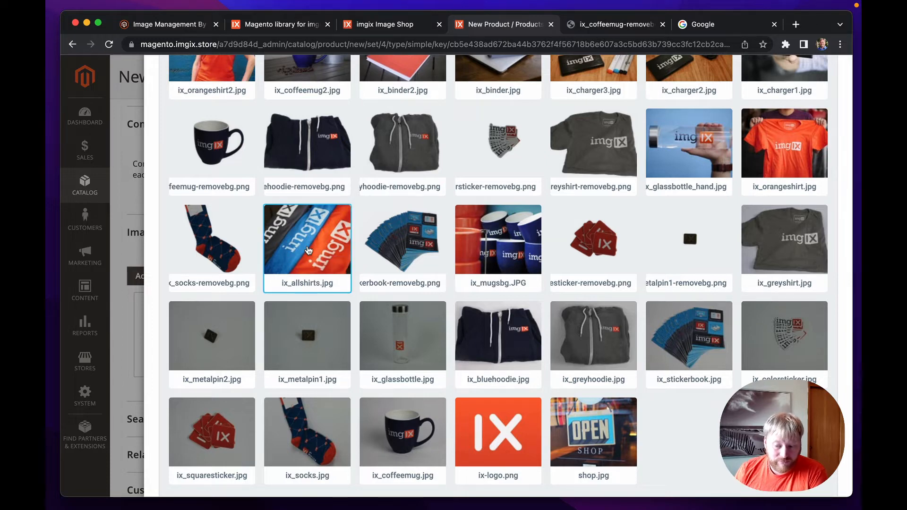
pyautogui.scroll(-2, 686, 444)
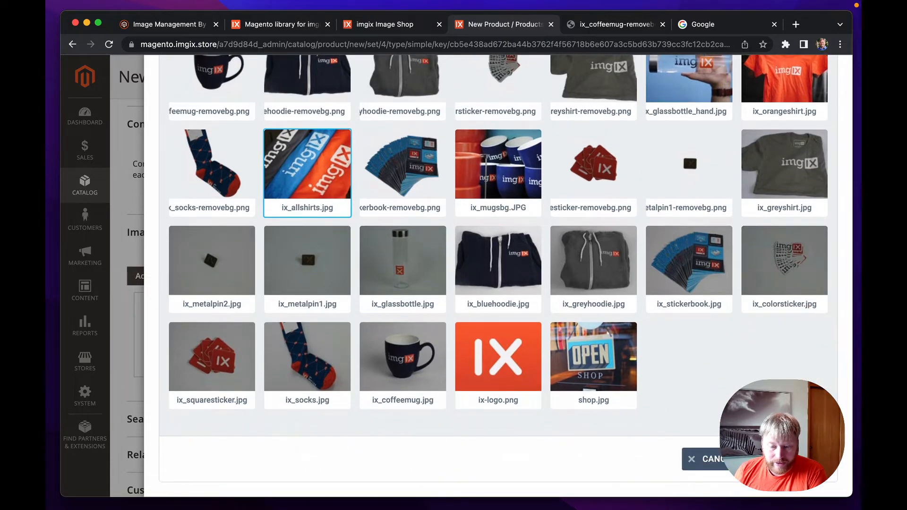
pyautogui.click(790, 459)
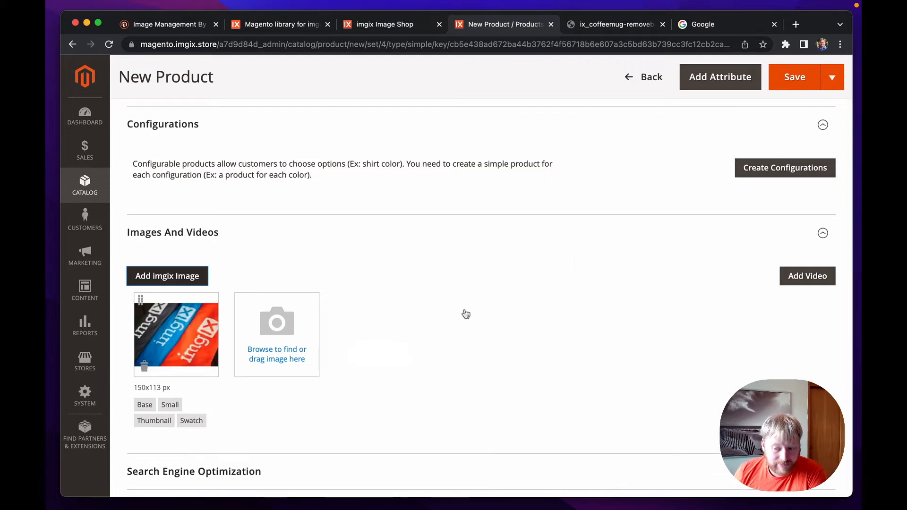
# Step: Name the product "all shirts", set its price to $20, and set its quantity to 5
pyautogui.scroll(10, 575, 260)
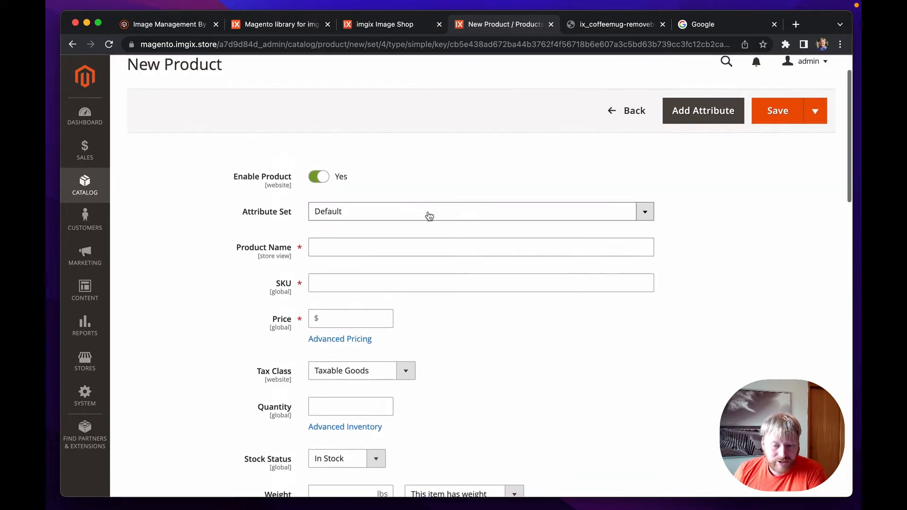
pyautogui.click(334, 244)
pyautogui.write('all shirts')
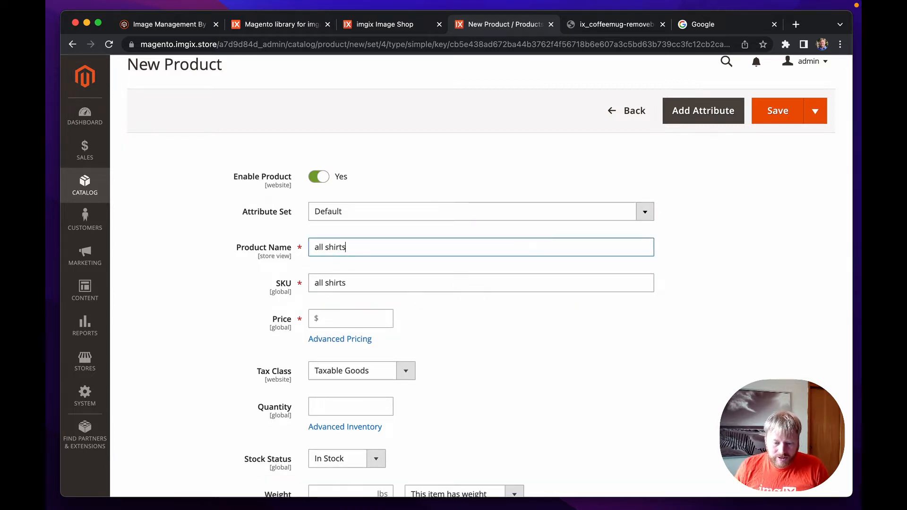
pyautogui.click(343, 323)
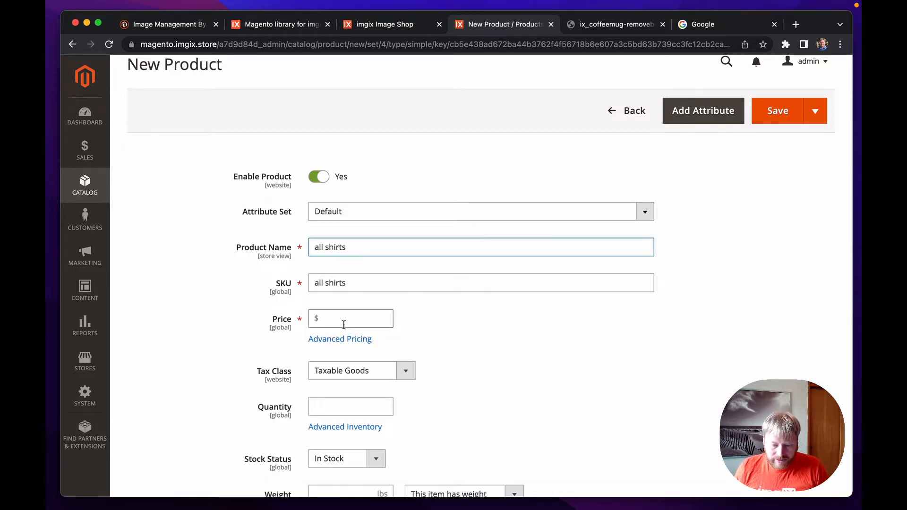
pyautogui.write('20')
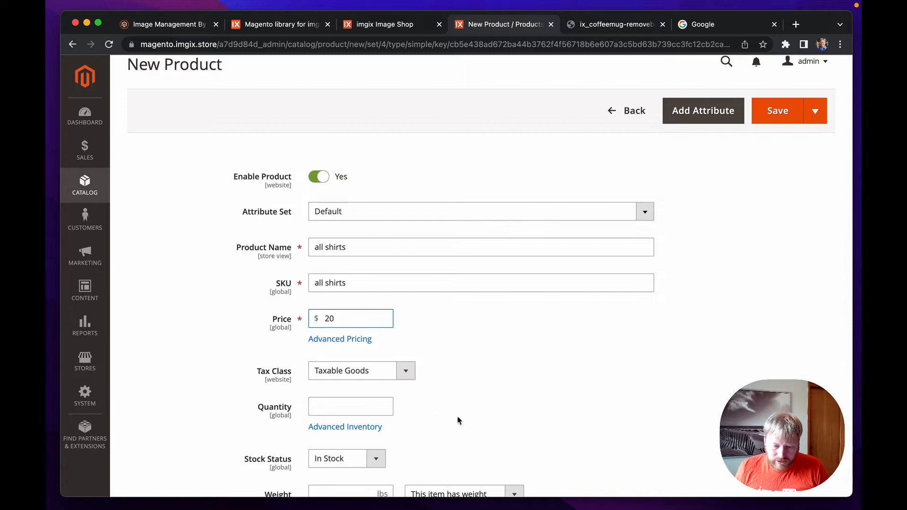
pyautogui.click(364, 406)
pyautogui.write('5')
# Step: Assign the product to the imgix Image Shop category and save it
pyautogui.scroll(-2, 519, 415)
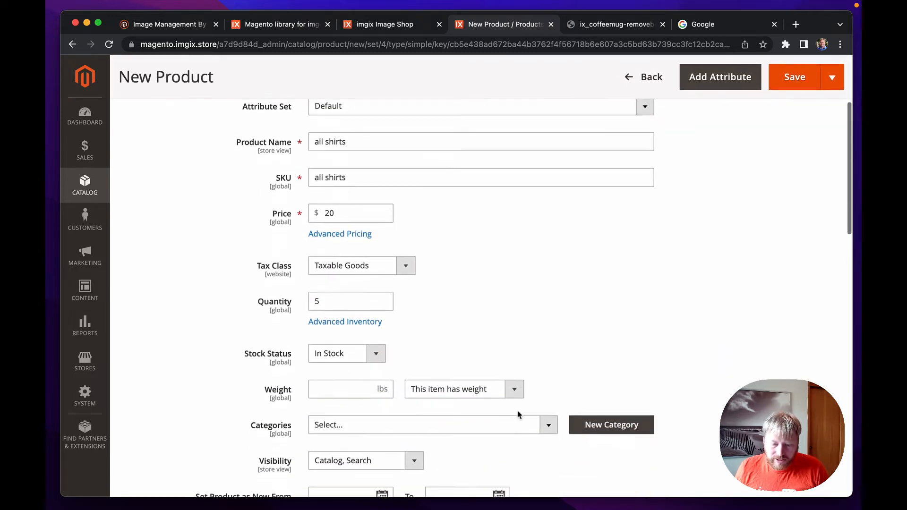
pyautogui.scroll(-2, 520, 415)
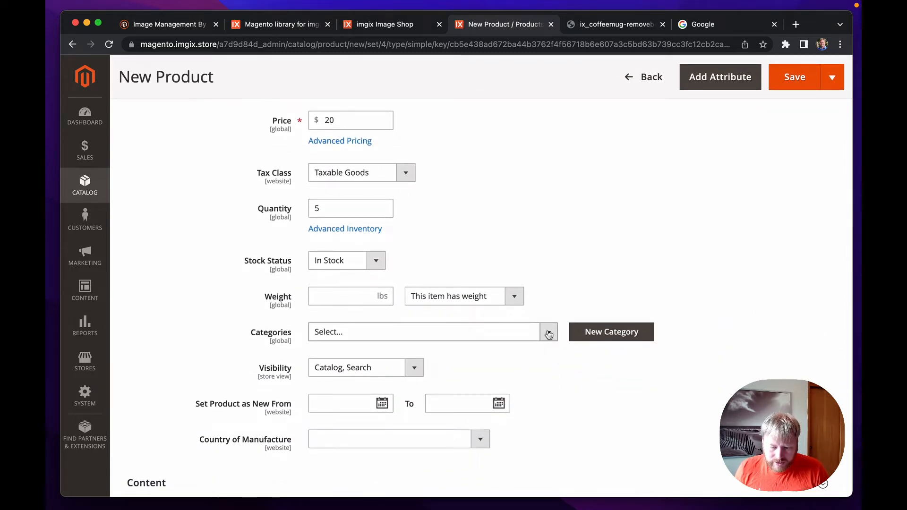
pyautogui.click(549, 335)
pyautogui.scroll(-2, 496, 377)
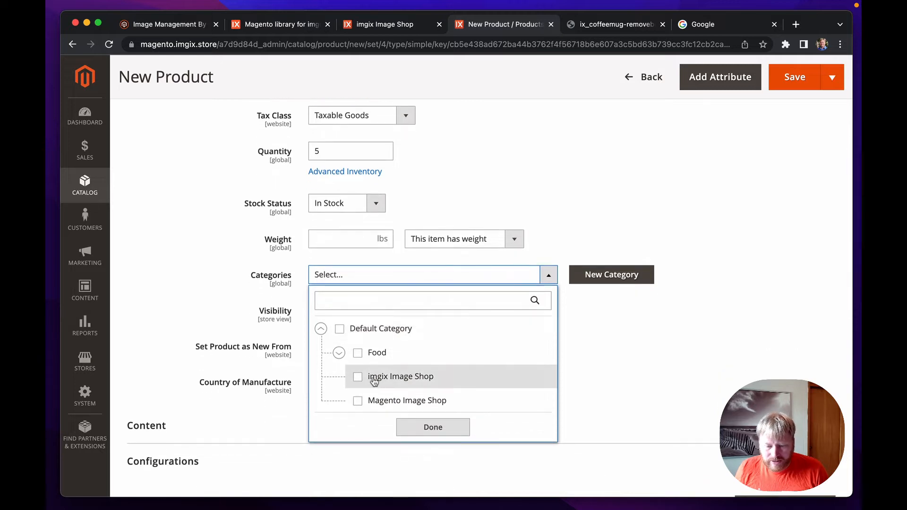
pyautogui.click(359, 378)
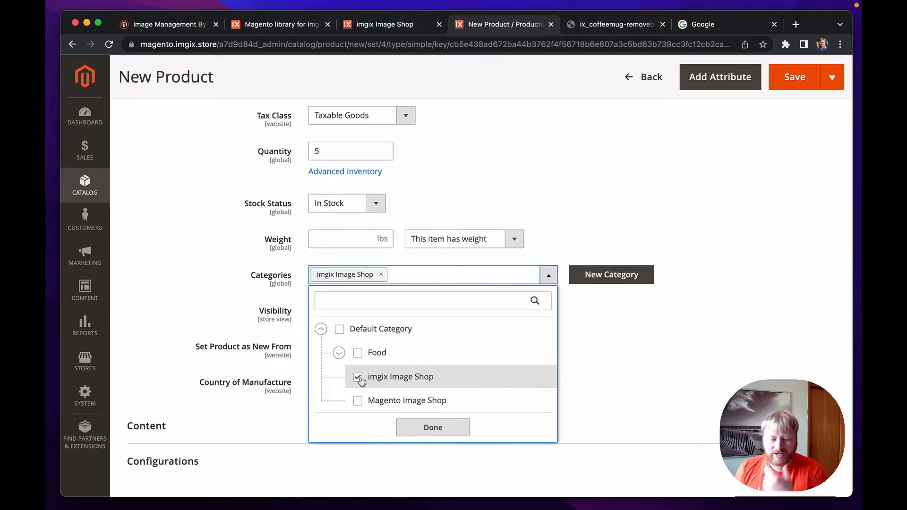
pyautogui.click(456, 427)
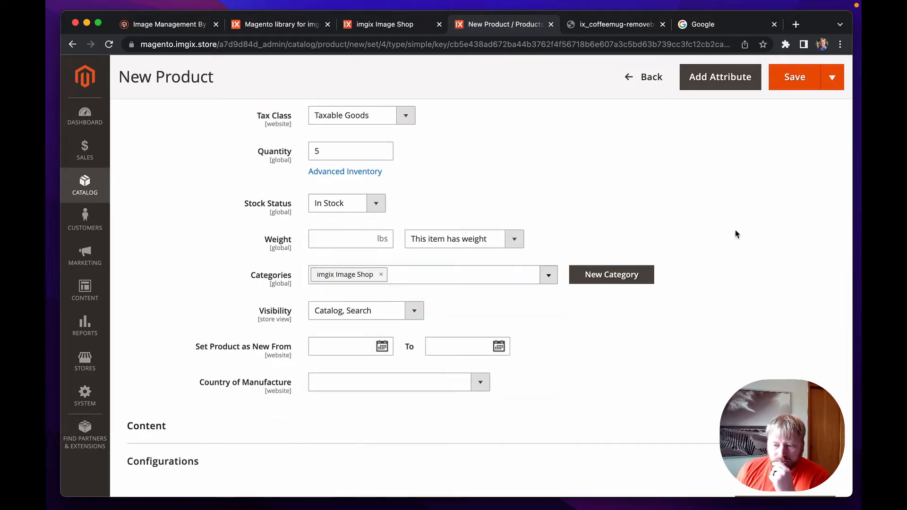
pyautogui.click(789, 84)
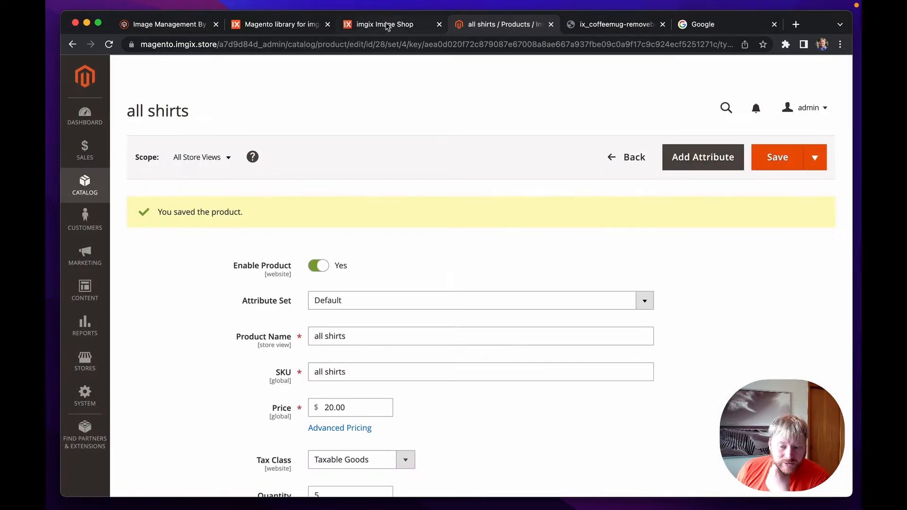
# Step: Reload the imgix Image Shop storefront page and locate the new "all shirts" product among its items
pyautogui.click(382, 24)
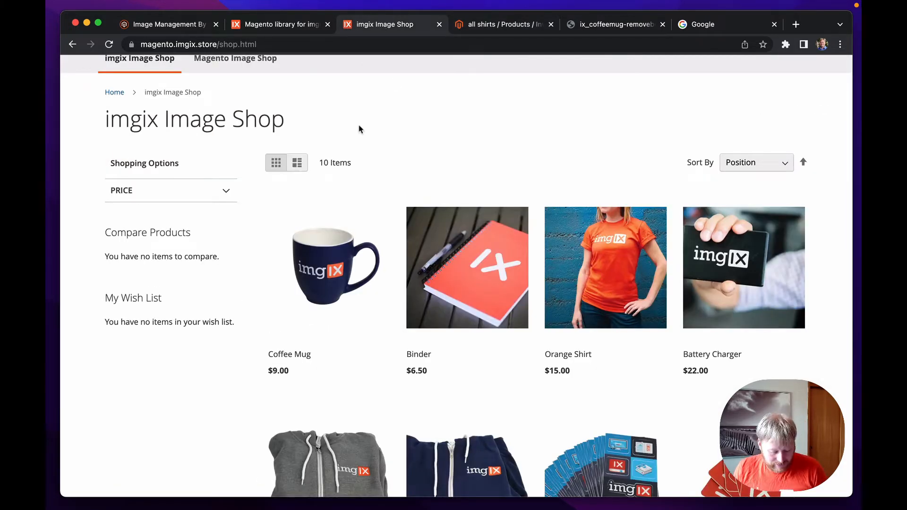
pyautogui.press('super+r')
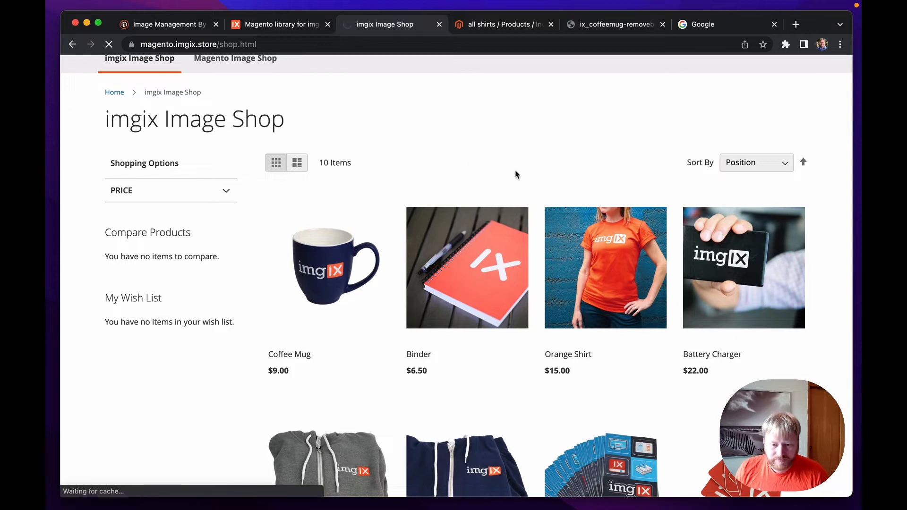
pyautogui.scroll(-1, 514, 247)
pyautogui.scroll(-8, 514, 248)
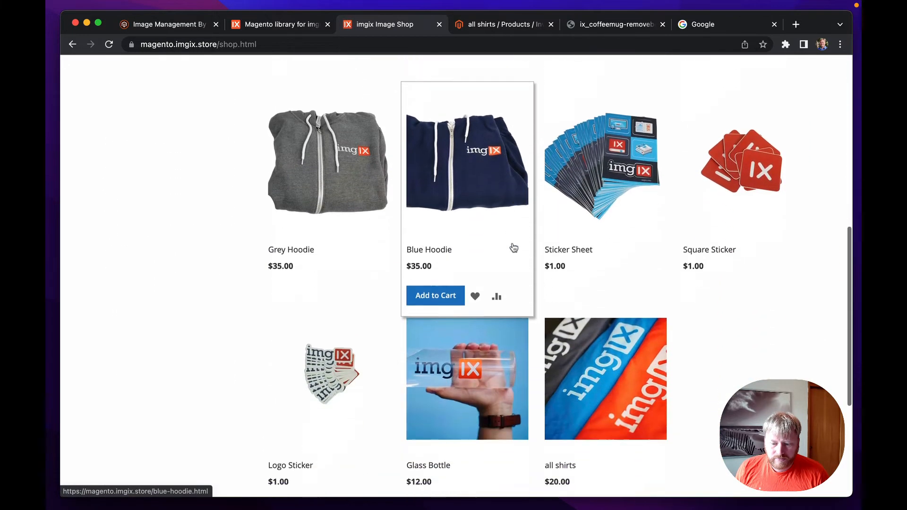
pyautogui.scroll(-2, 764, 333)
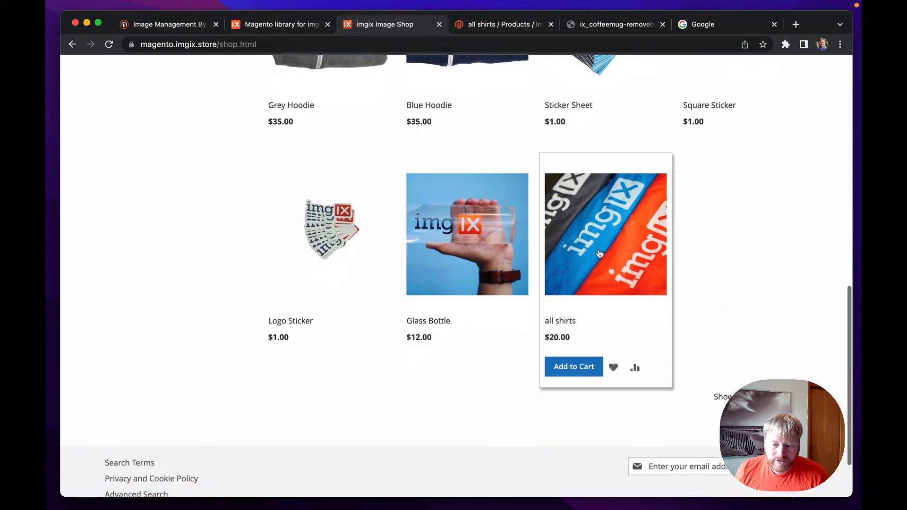
# Step: Inspect the "all shirts" product image in DevTools and preview its imgix source URL for size and parameters
pyautogui.rightClick(564, 232)
pyautogui.click(616, 401)
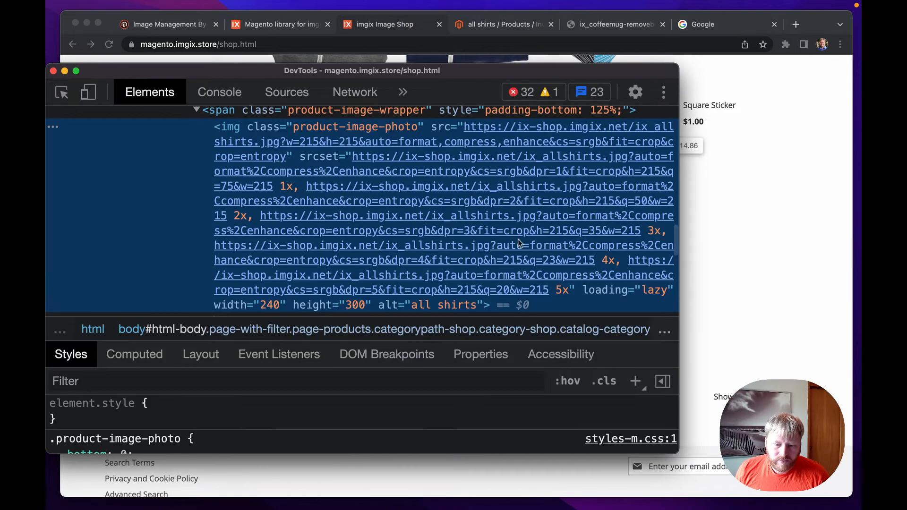
pyautogui.moveTo(407, 218)
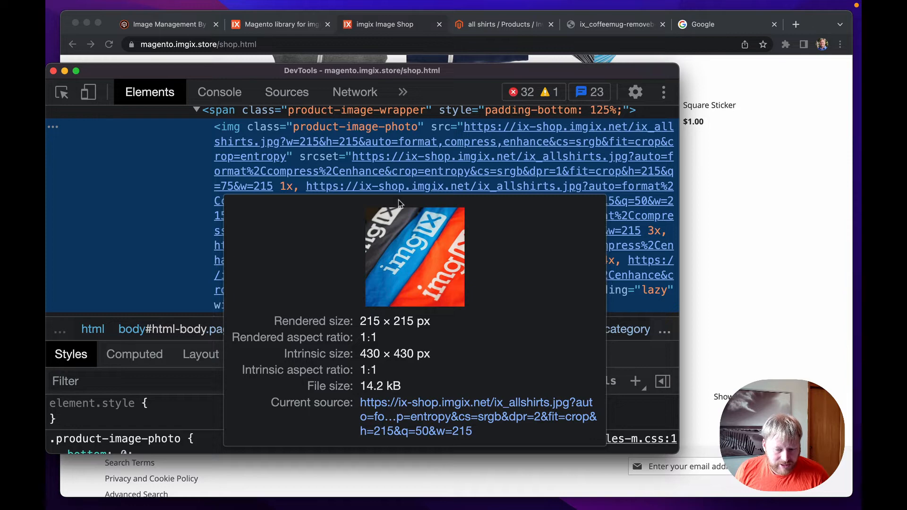
# Step: Open the all shirts image's imgix URL in a new tab, view it without its parameters, and return to the parameterized version
pyautogui.rightClick(243, 186)
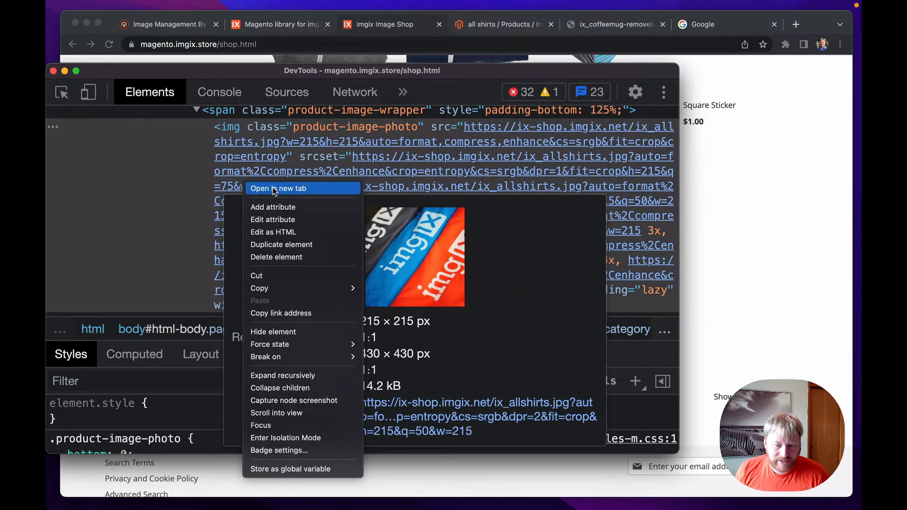
pyautogui.click(265, 189)
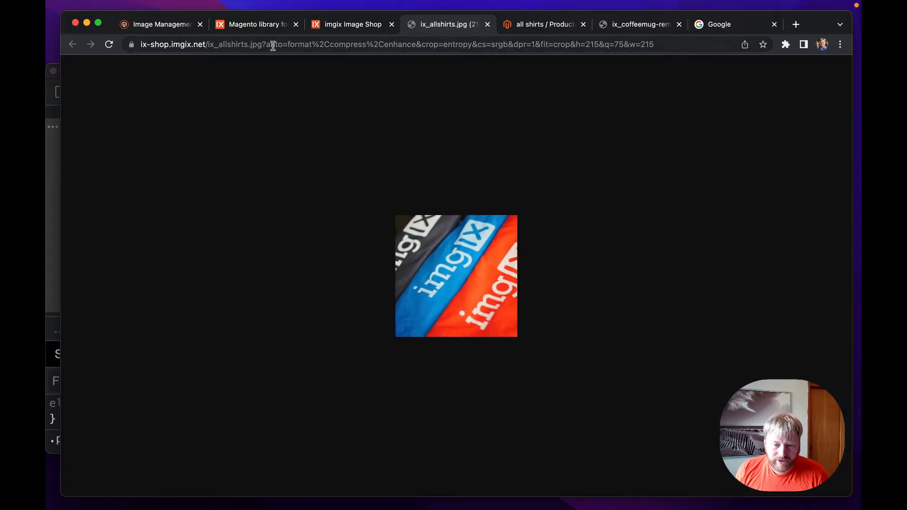
pyautogui.moveTo(262, 44); pyautogui.dragTo(836, 17)
pyautogui.press('BackSpace')
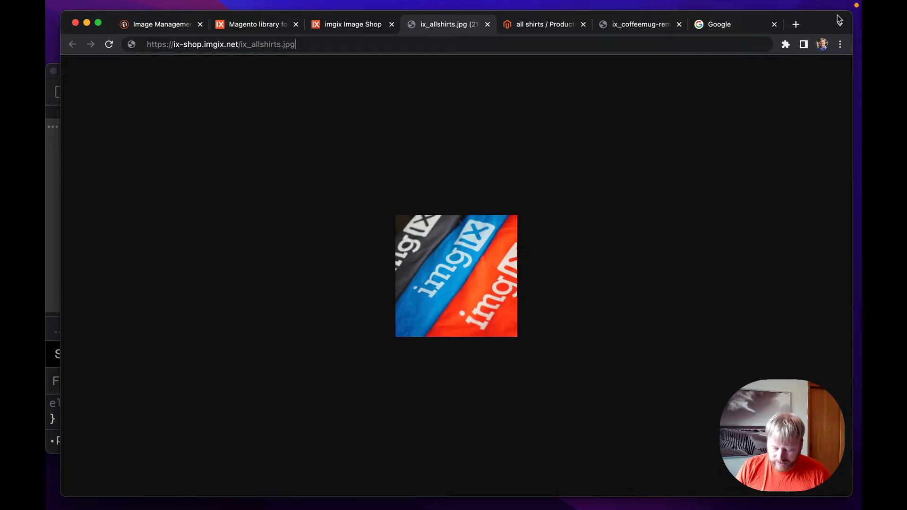
pyautogui.press('Return')
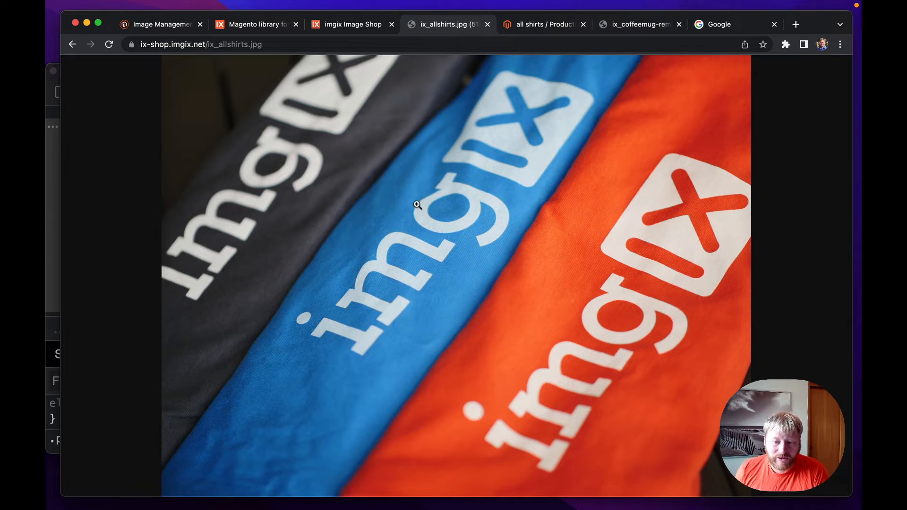
pyautogui.click(72, 44)
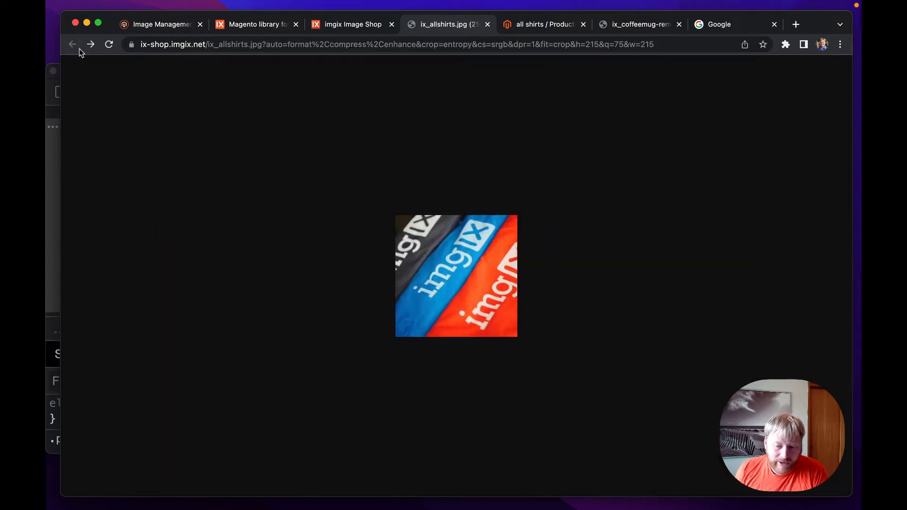
# Step: Open the all shirts product page from the imgix Image Shop and inspect its main image's source URLs in DevTools
pyautogui.click(349, 25)
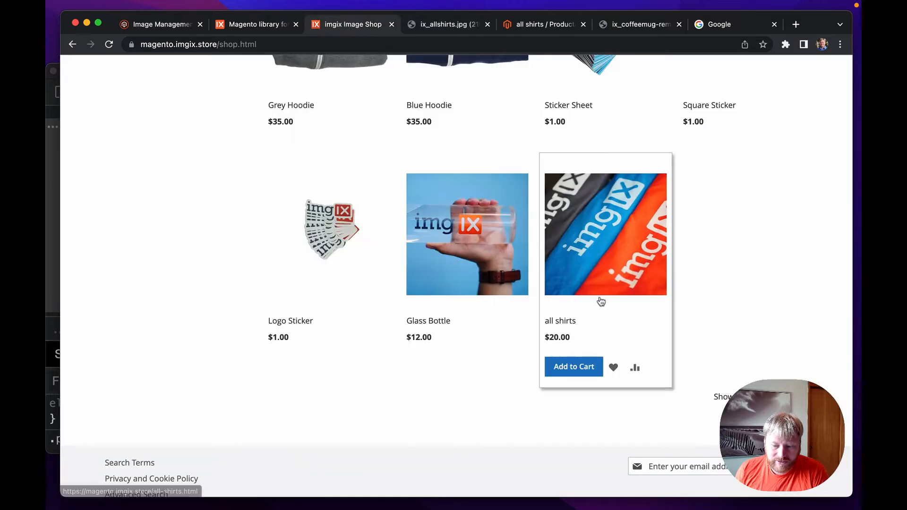
pyautogui.click(608, 250)
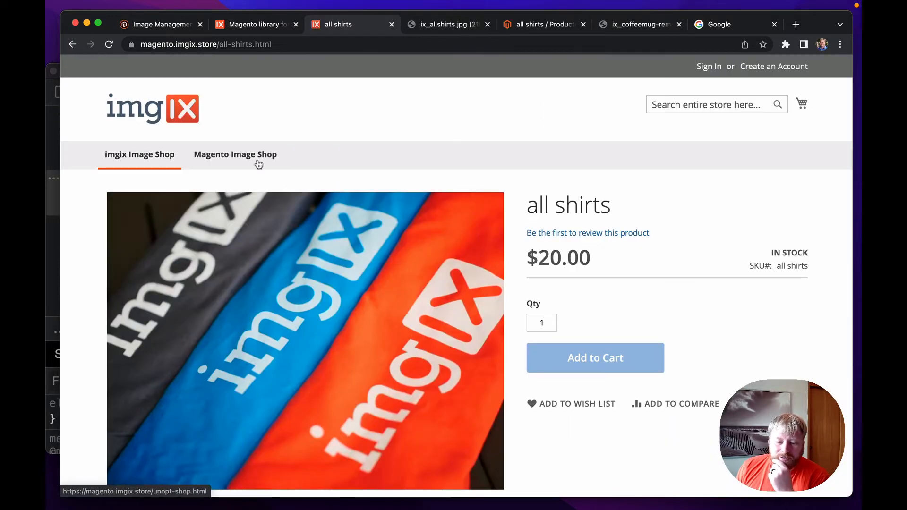
pyautogui.scroll(-2, 259, 164)
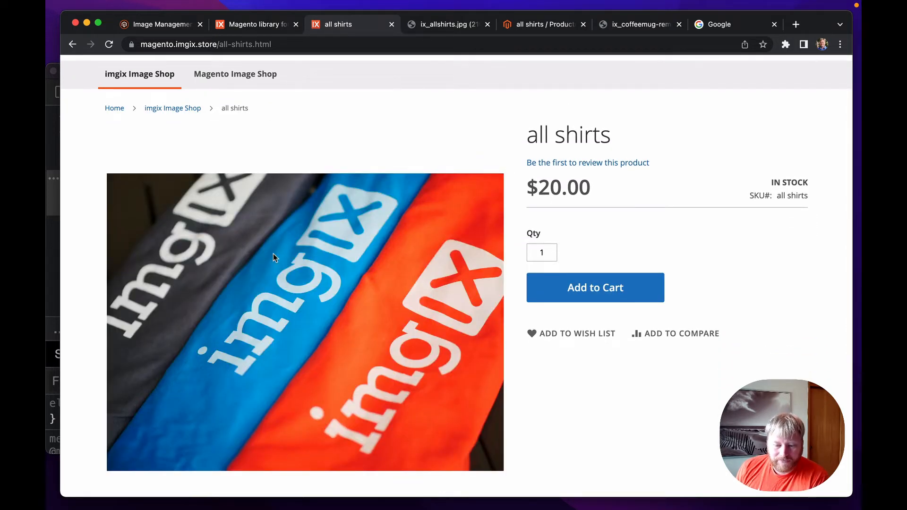
pyautogui.rightClick(273, 253)
pyautogui.click(308, 327)
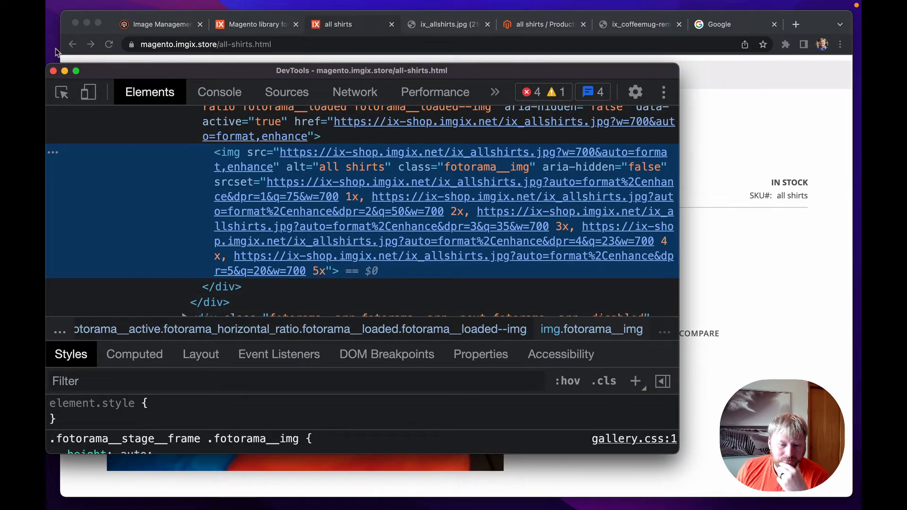
pyautogui.click(53, 72)
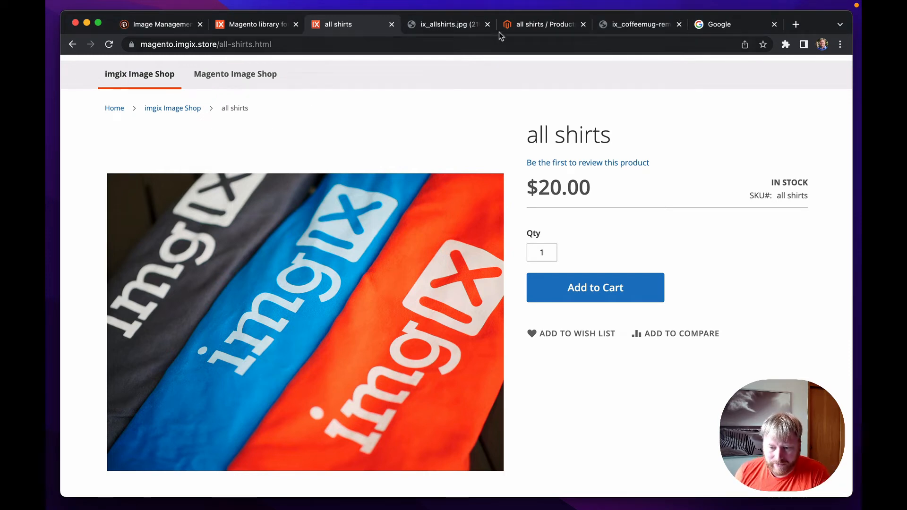
# Step: Open the imgix store configuration in the Magento admin and examine the format and enhance parameters in the default image options
pyautogui.click(522, 25)
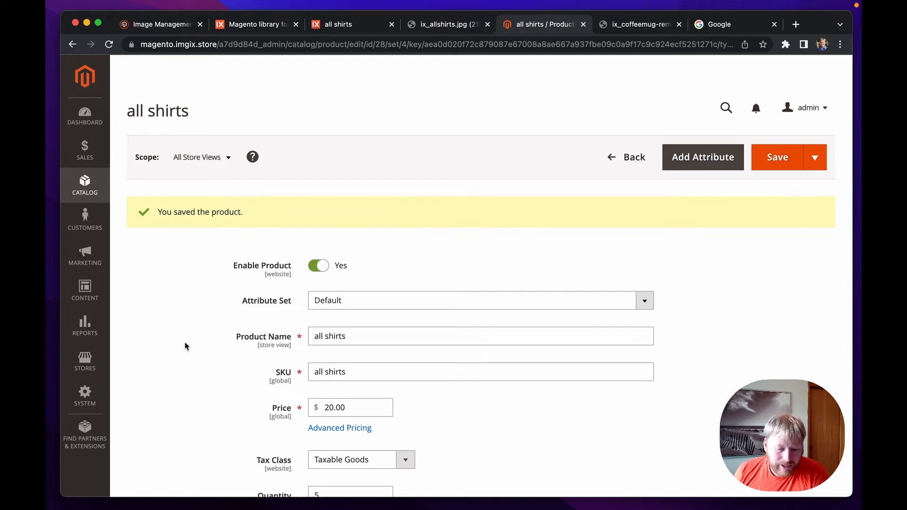
pyautogui.click(84, 363)
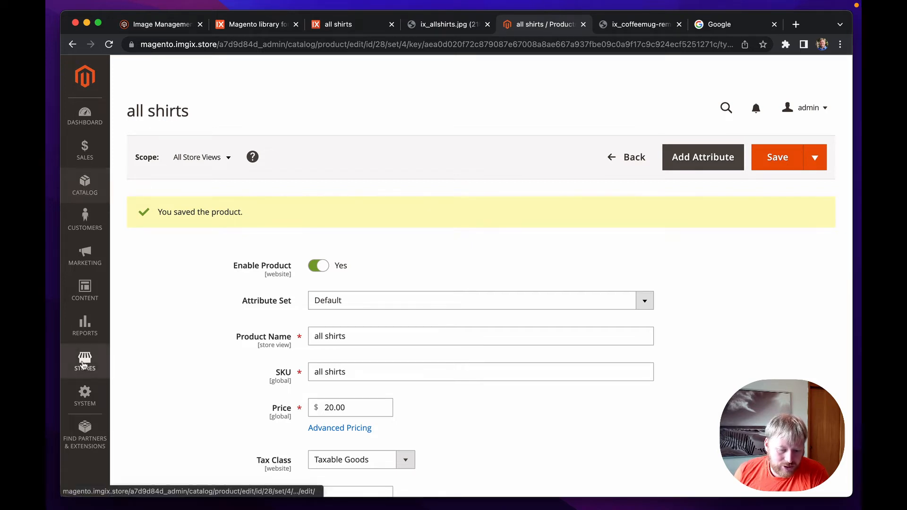
pyautogui.click(148, 182)
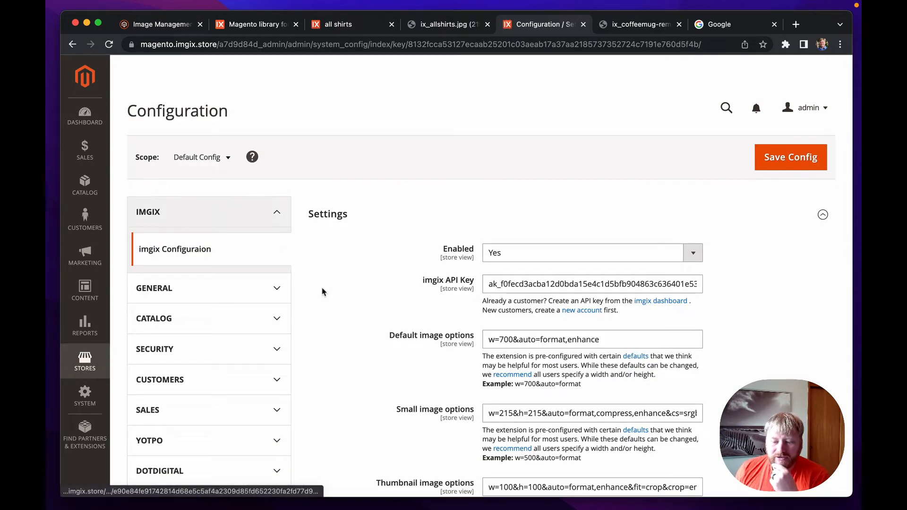
pyautogui.scroll(-5, 321, 291)
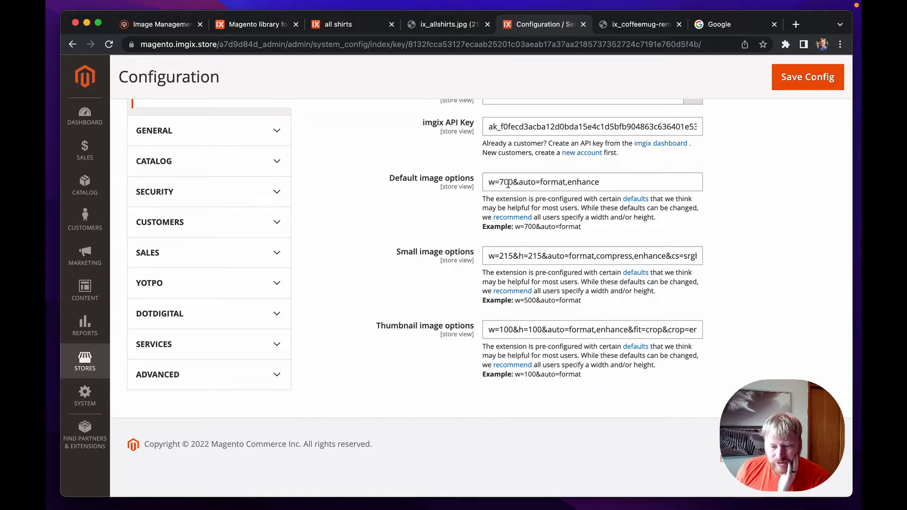
pyautogui.click(541, 183)
pyautogui.moveTo(541, 183); pyautogui.dragTo(560, 183)
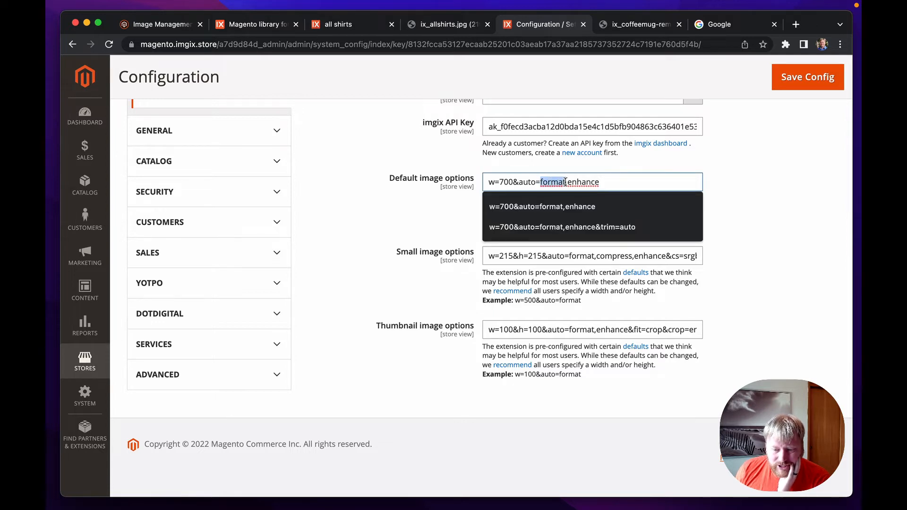
pyautogui.doubleClick(578, 182)
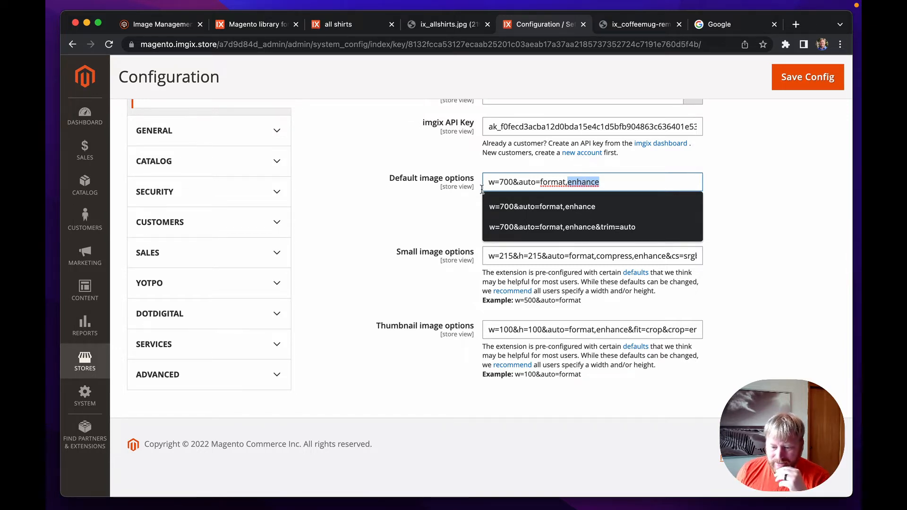
pyautogui.click(392, 221)
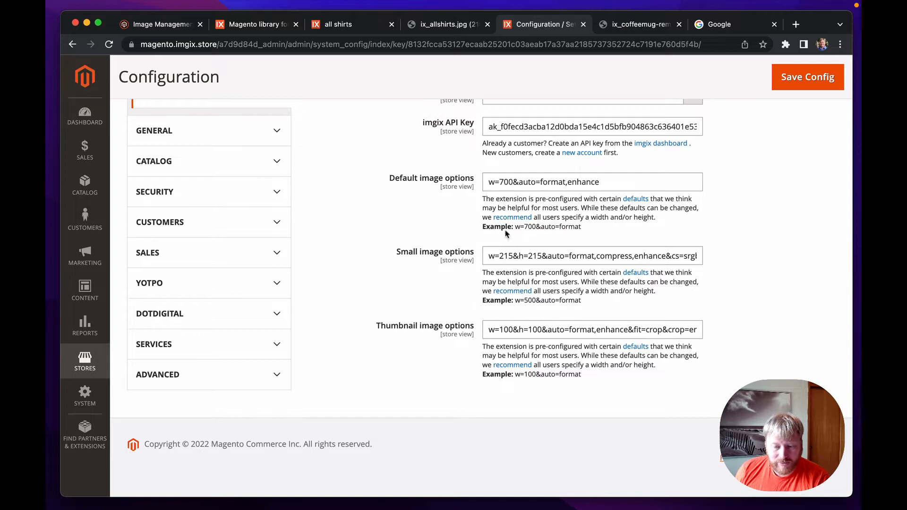
# Step: Open the Coffee Mug product page from the imgix Image Shop and show its main image in a new tab
pyautogui.click(340, 28)
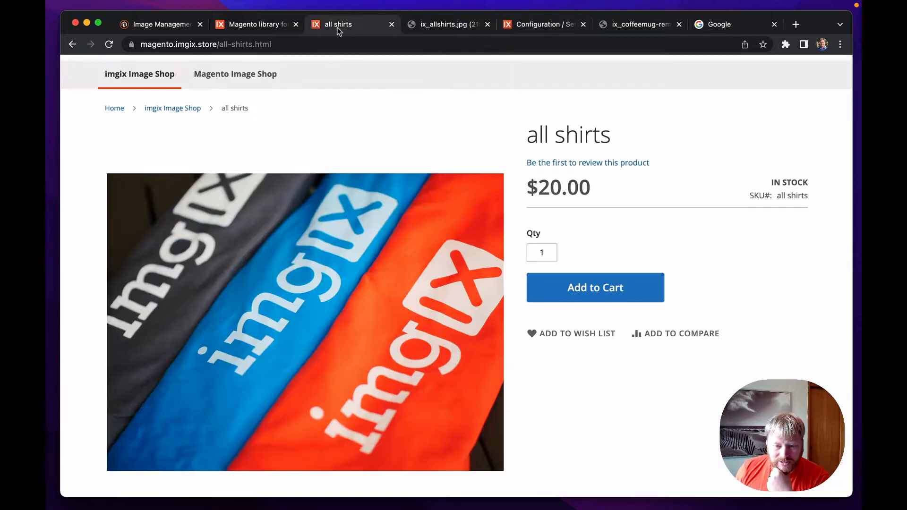
pyautogui.click(165, 110)
pyautogui.scroll(-2, 387, 165)
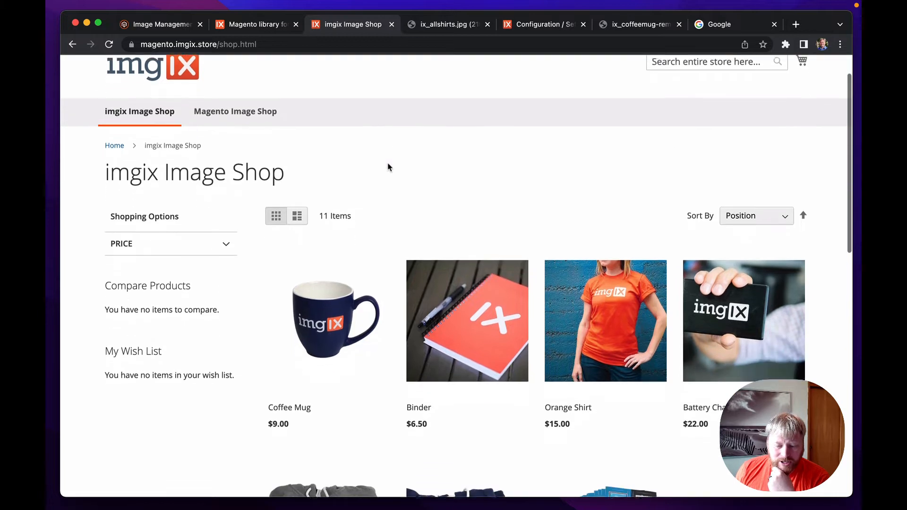
pyautogui.click(324, 310)
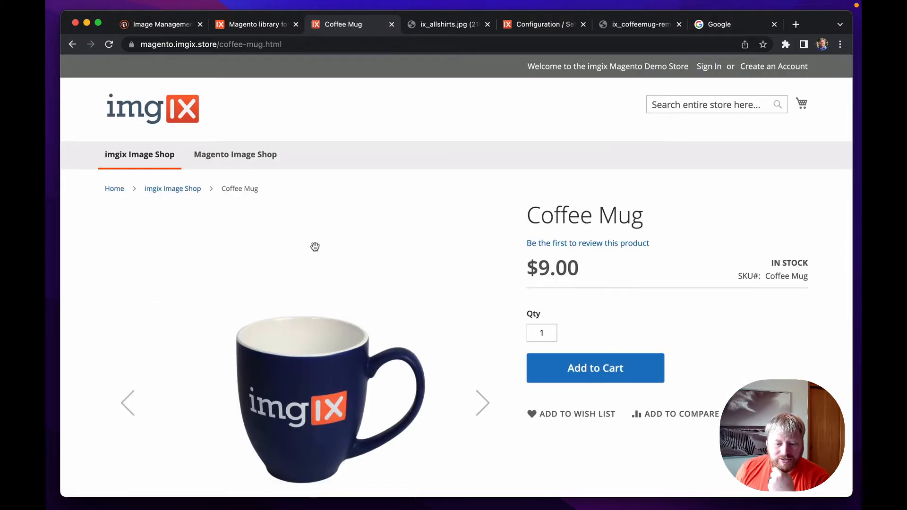
pyautogui.rightClick(275, 380)
pyautogui.click(295, 387)
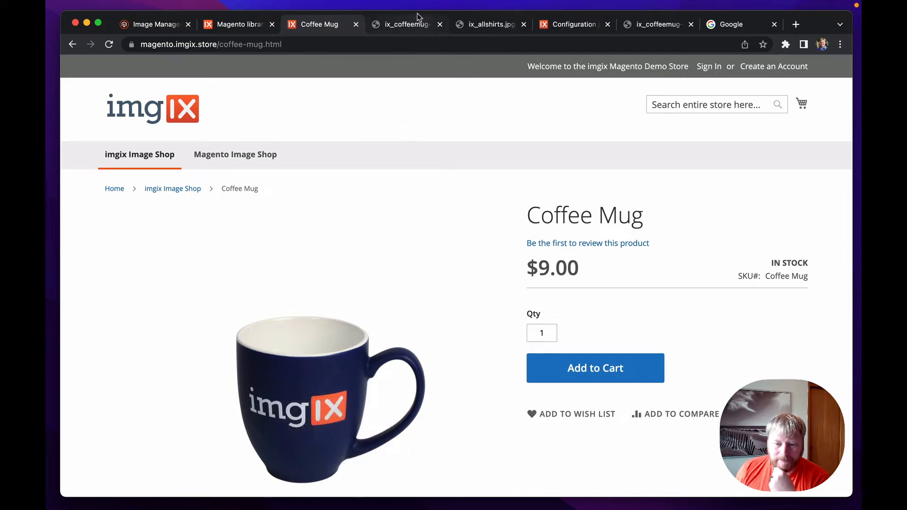
pyautogui.click(409, 24)
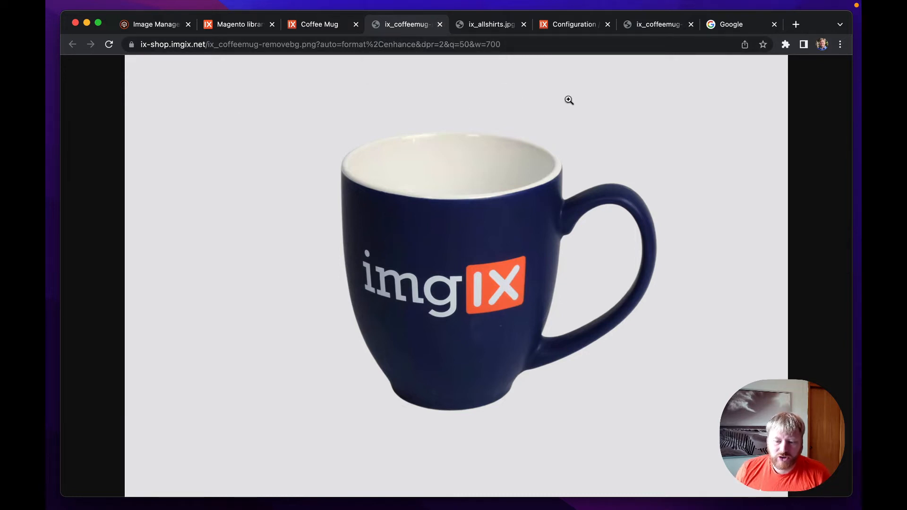
# Step: Append &trim=auto to the coffee mug image's URL and load the trimmed image
pyautogui.click(545, 45)
pyautogui.click(556, 45)
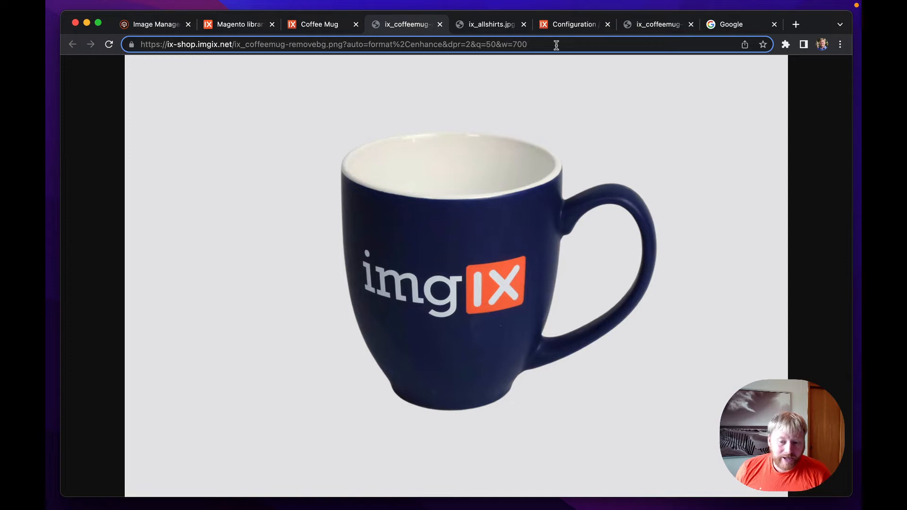
pyautogui.write('&')
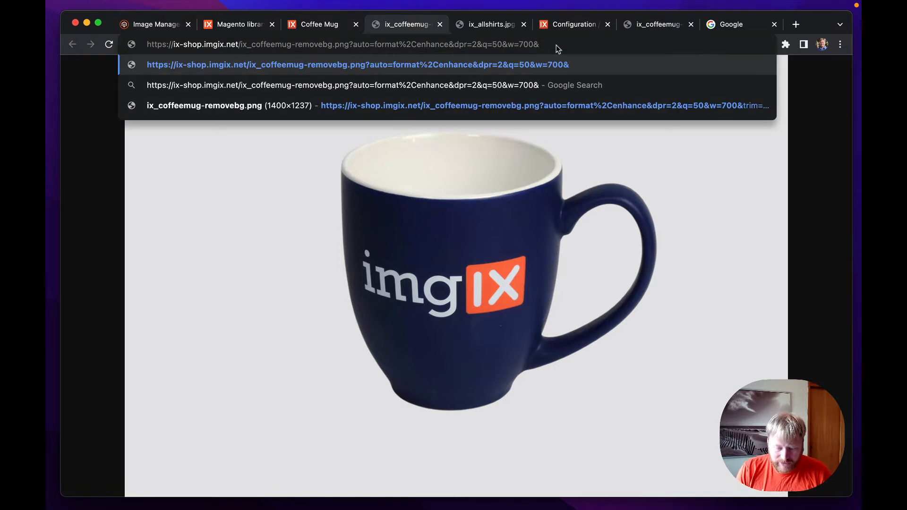
pyautogui.write('trim=auto')
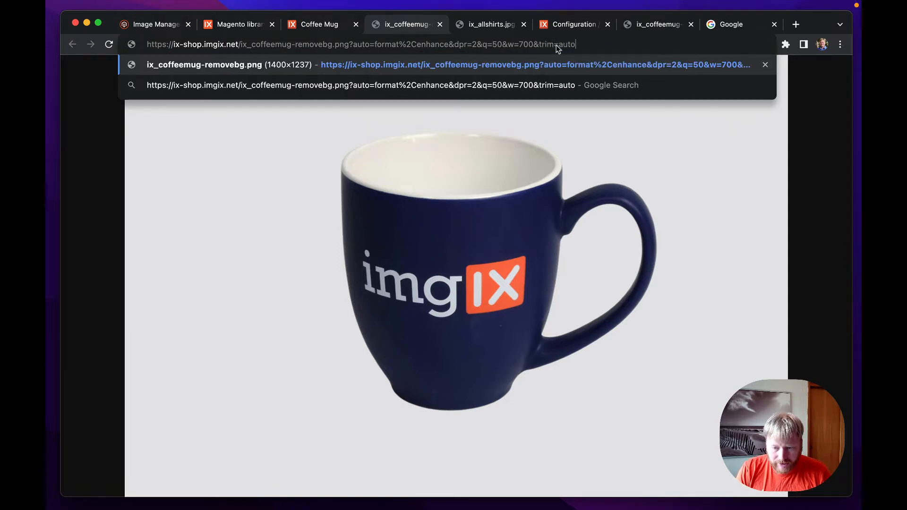
pyautogui.press('Return')
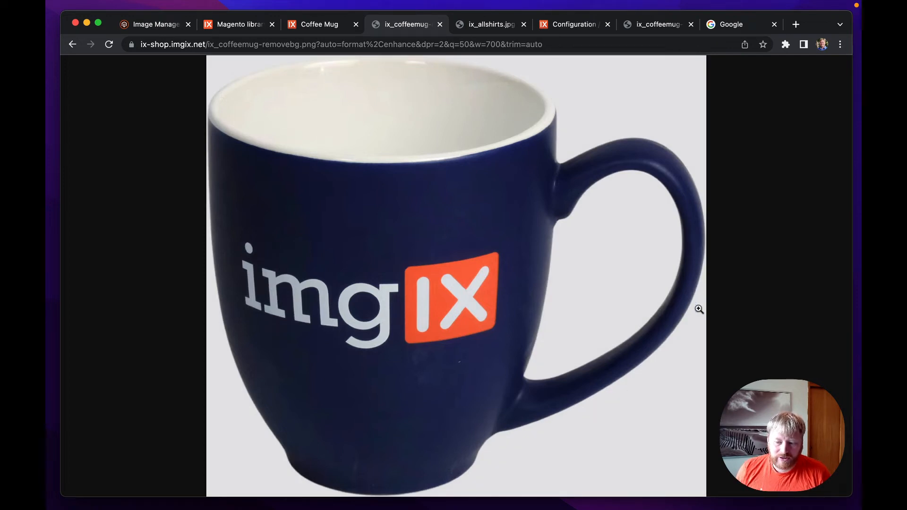
# Step: Set the imgix default image options to w=700&auto=format,enhance&trim=auto and save the configuration
pyautogui.click(316, 27)
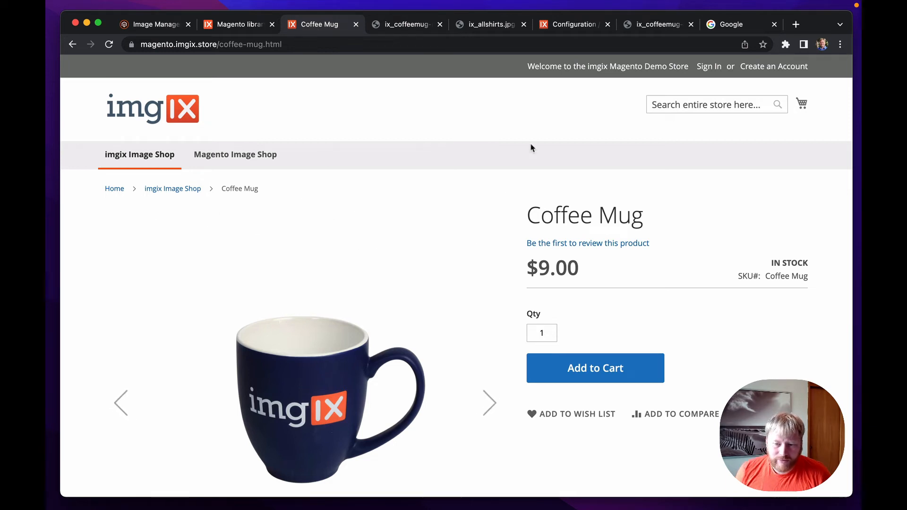
pyautogui.click(576, 26)
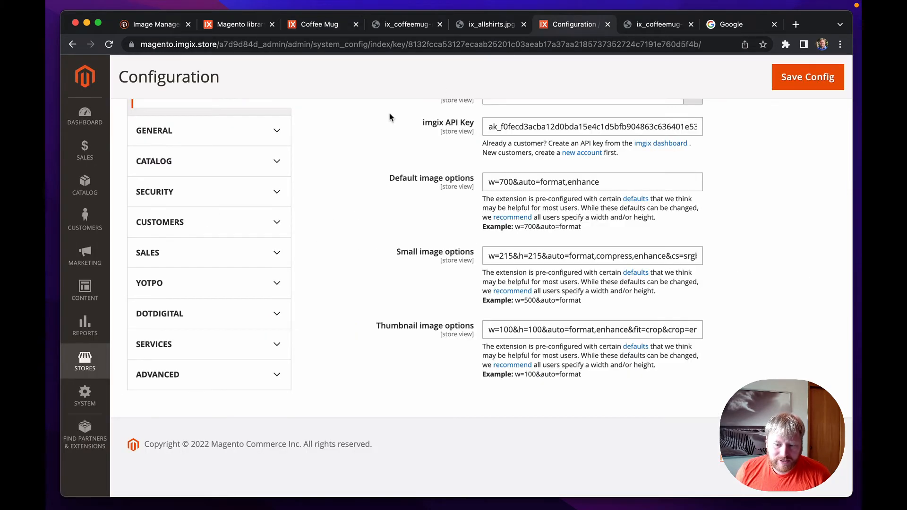
pyautogui.click(605, 182)
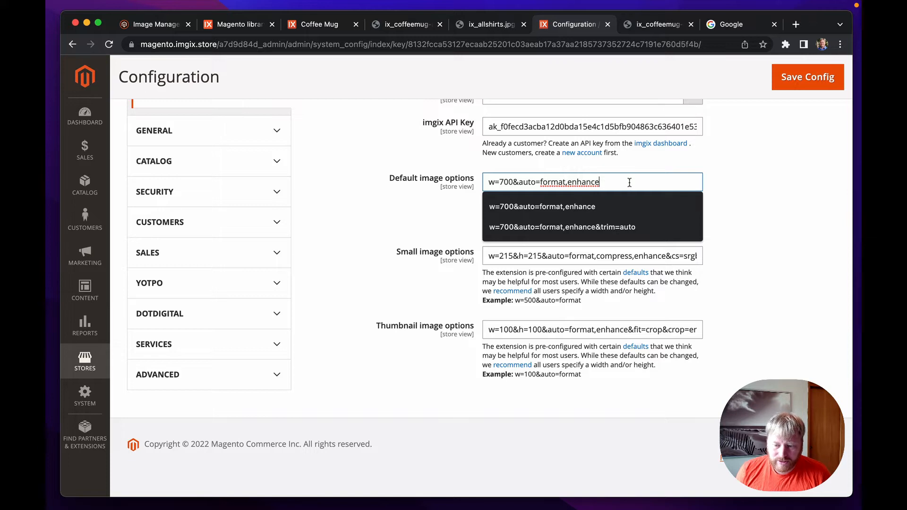
pyautogui.write('&trim')
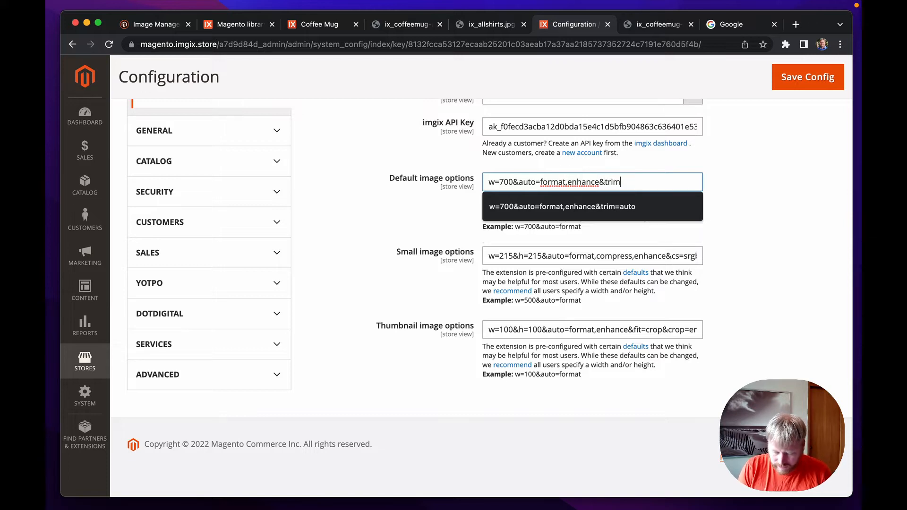
pyautogui.write('=auto')
pyautogui.click(792, 165)
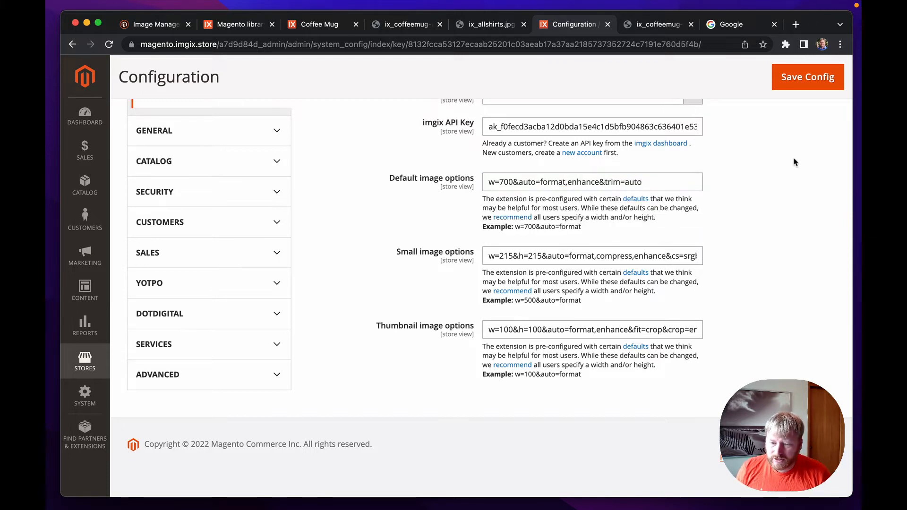
pyautogui.scroll(3, 793, 163)
pyautogui.click(797, 101)
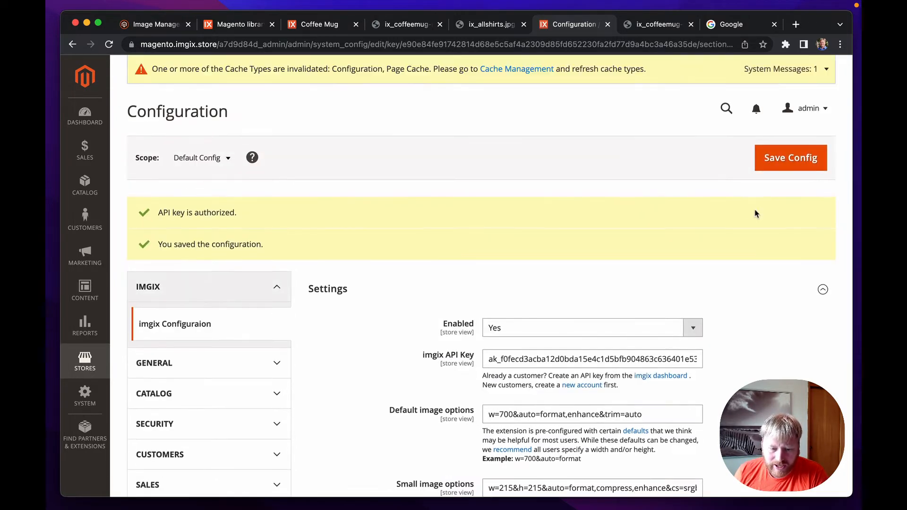
# Step: Flush the Magento cache from Cache Management and return to the Coffee Mug product page
pyautogui.click(506, 71)
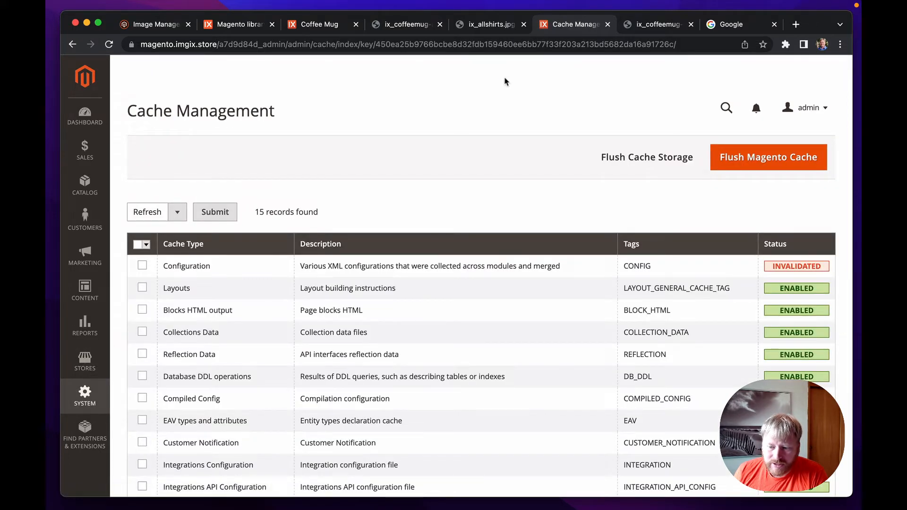
pyautogui.click(801, 166)
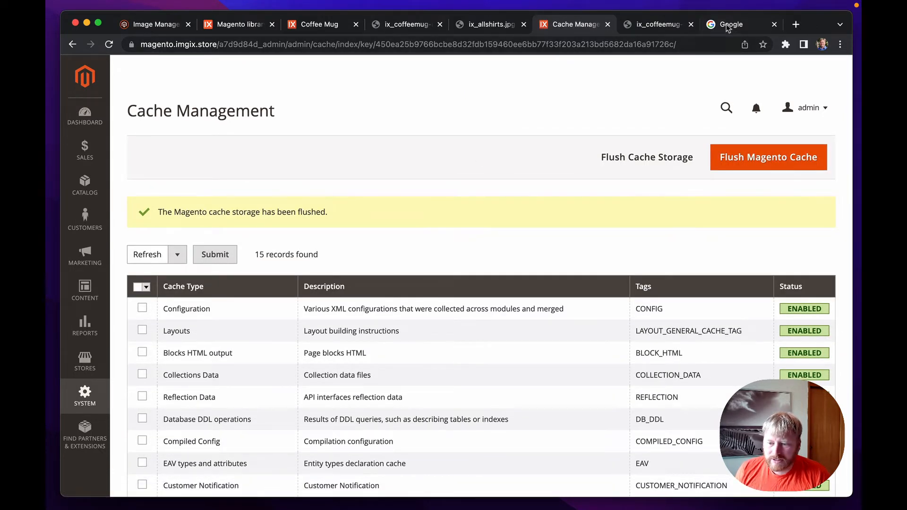
pyautogui.click(322, 26)
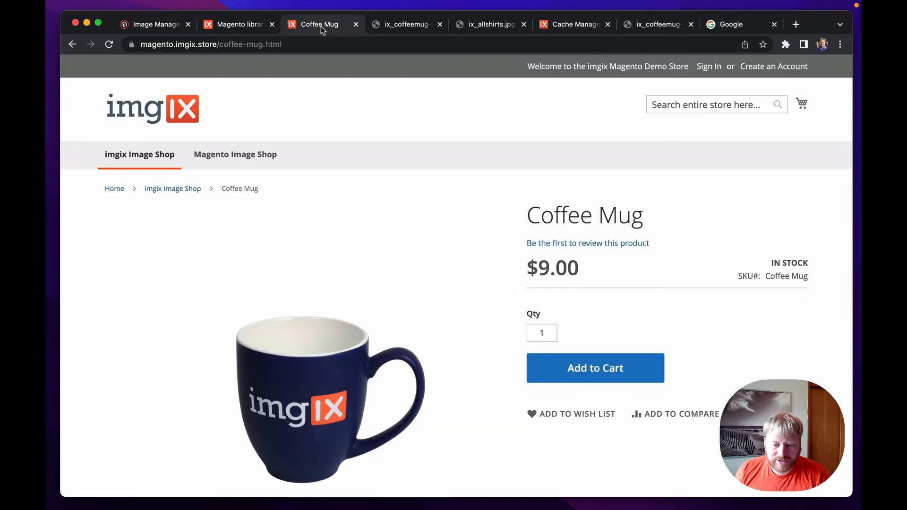
# Step: Load the Magento demo store in the coffee mug image's tab and open the Coffee Mug product from the imgix Image Shop
pyautogui.click(392, 26)
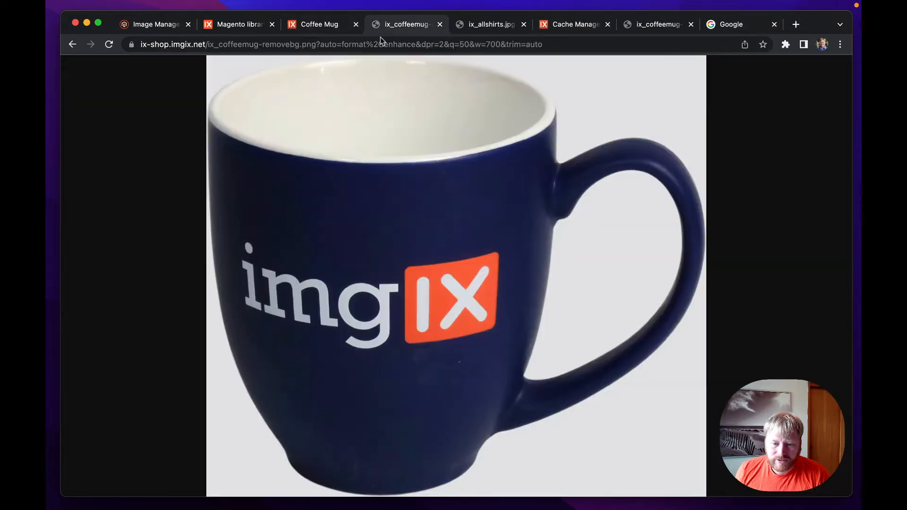
pyautogui.click(376, 43)
pyautogui.press('BackSpace')
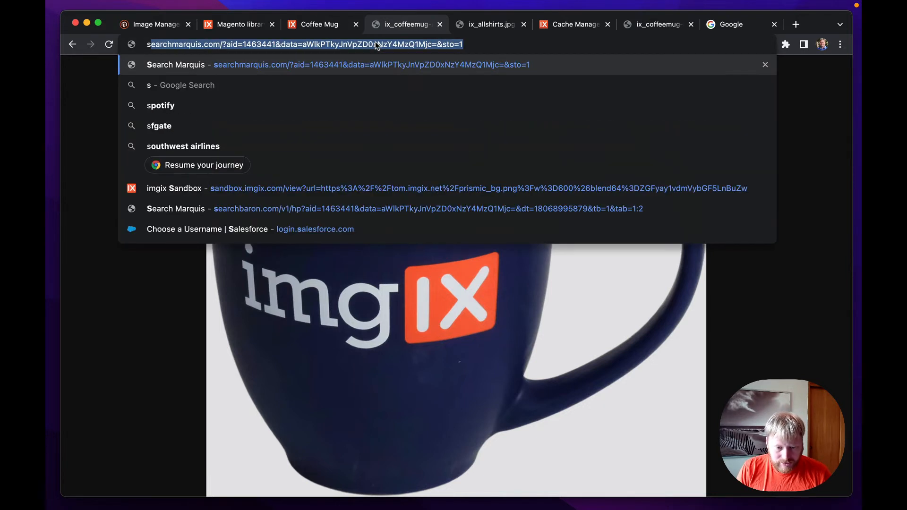
pyautogui.write('magen')
pyautogui.press('Return')
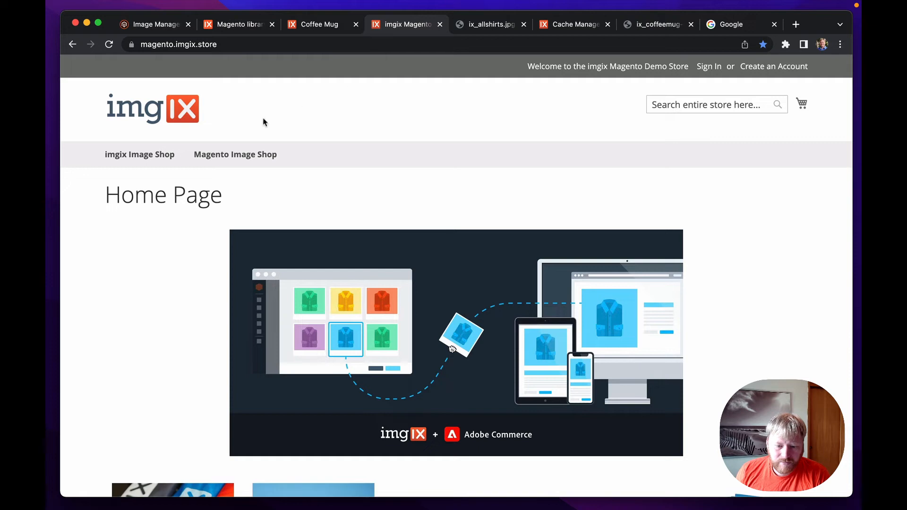
pyautogui.click(140, 163)
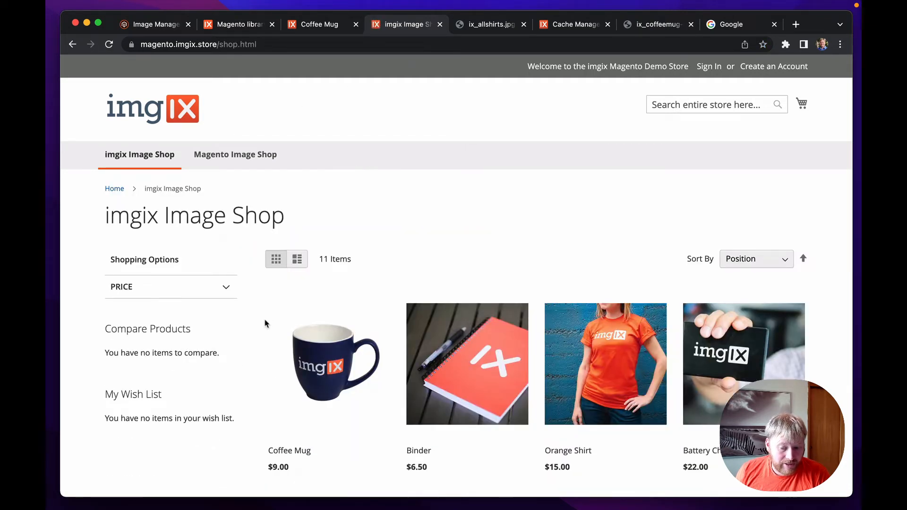
pyautogui.click(341, 362)
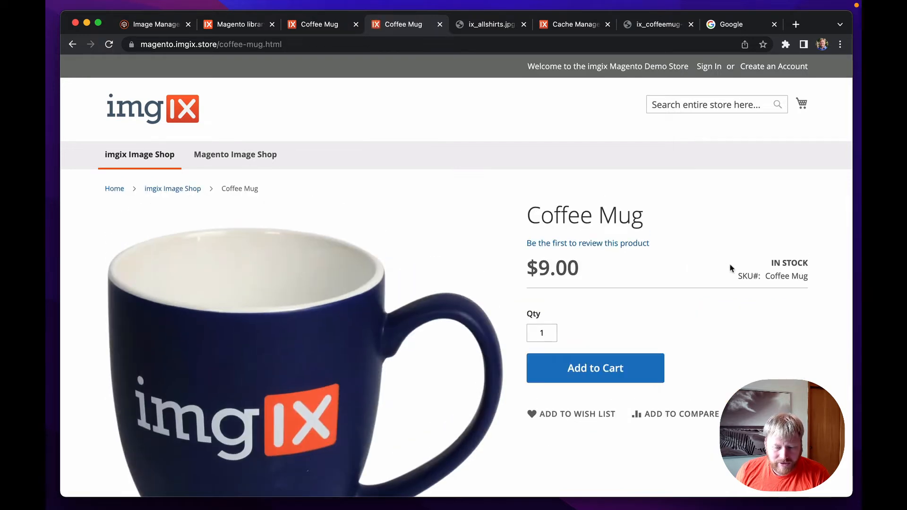
# Step: Compare the reloaded Coffee Mug page with the earlier one and look over the product thumbnails in the imgix Image Shop
pyautogui.scroll(-3, 735, 271)
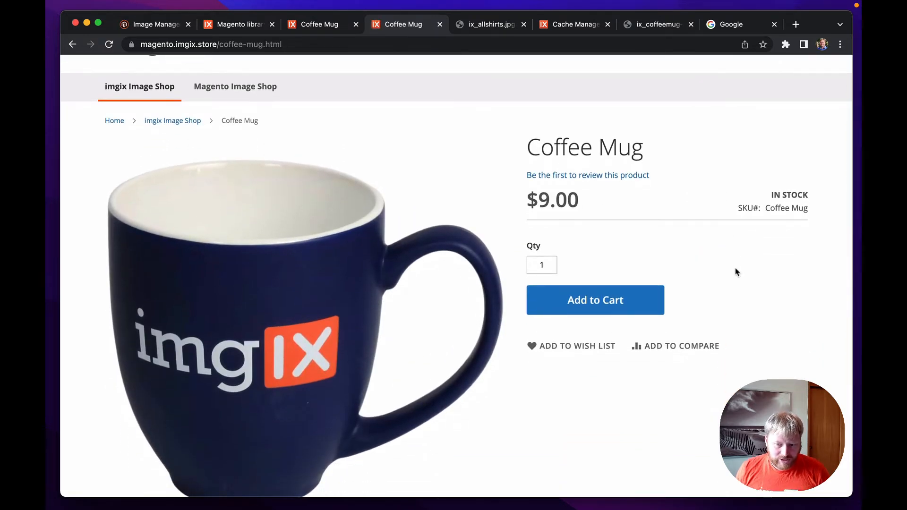
pyautogui.click(313, 23)
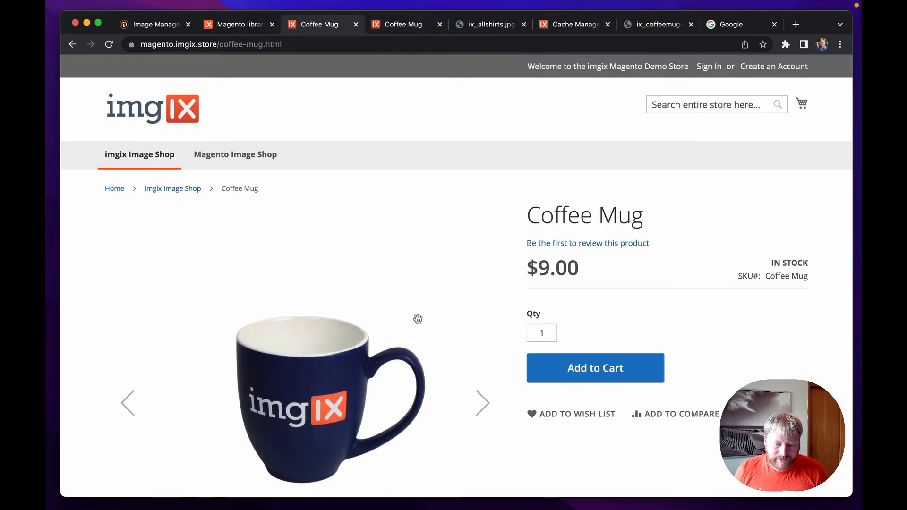
pyautogui.click(403, 26)
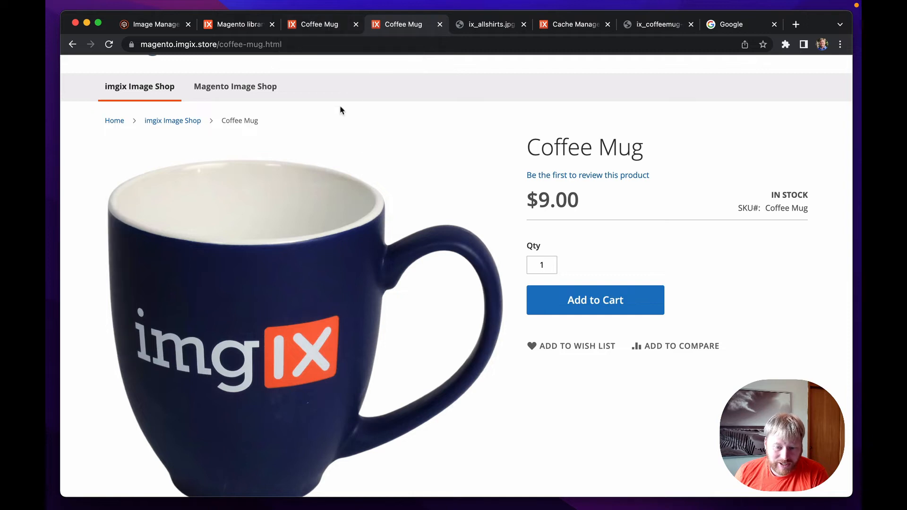
pyautogui.click(165, 121)
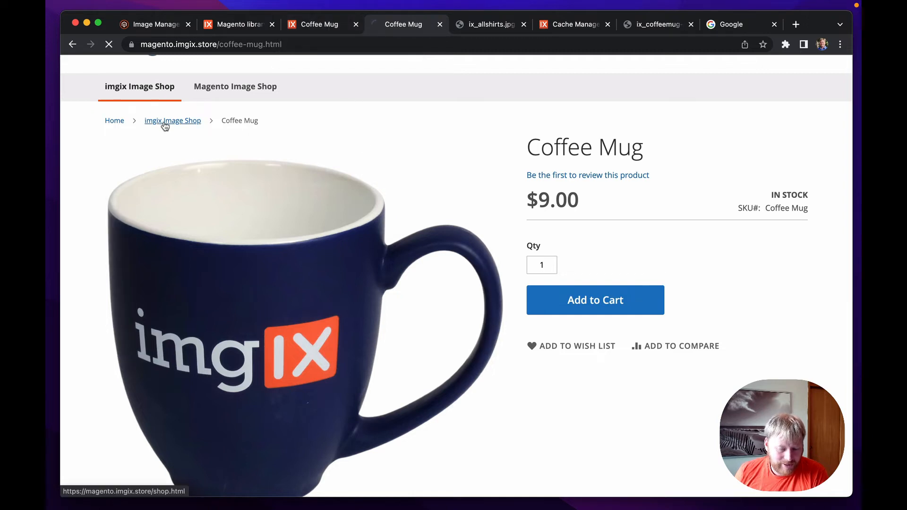
pyautogui.scroll(-6, 343, 312)
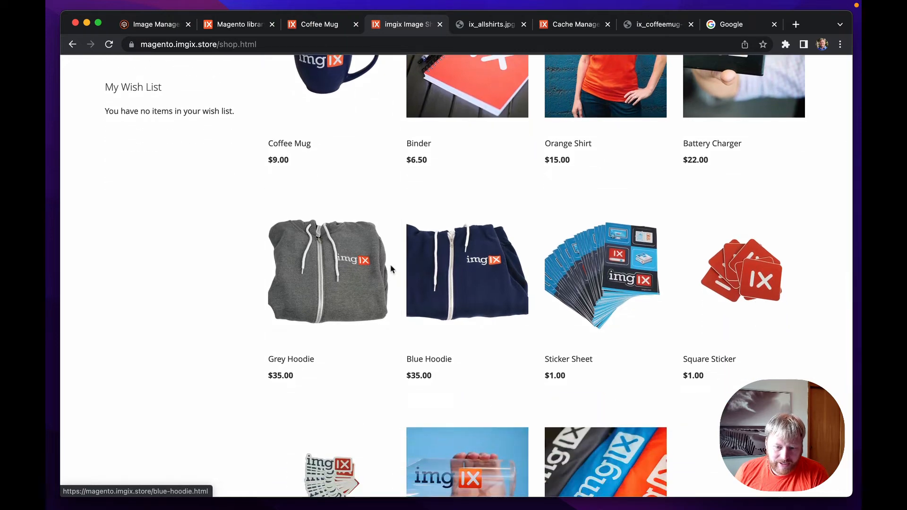
pyautogui.scroll(3, 390, 265)
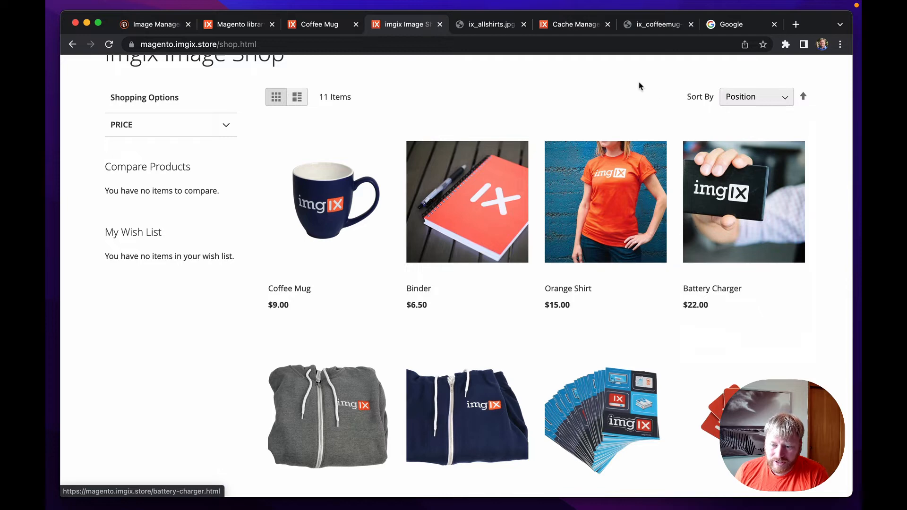
# Step: Append &trim=auto to the small image options in the imgix store configuration and save the configuration
pyautogui.click(568, 27)
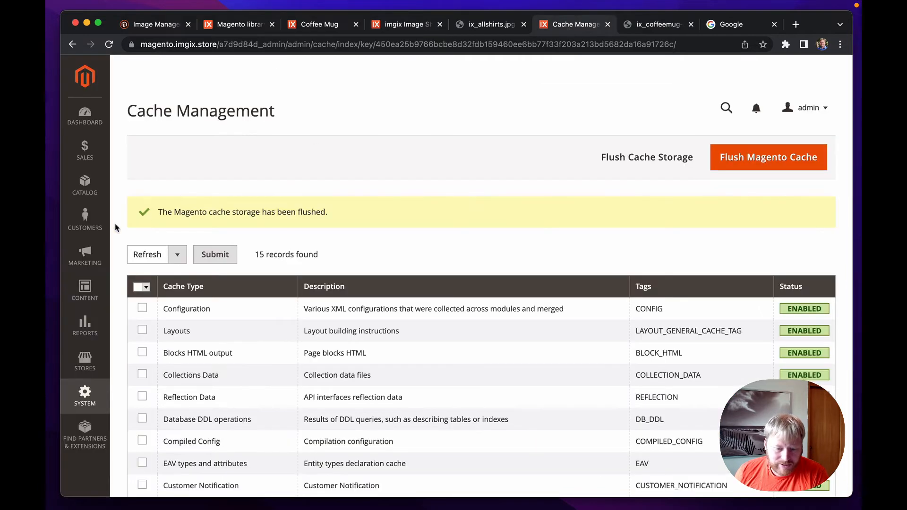
pyautogui.click(85, 361)
pyautogui.click(146, 179)
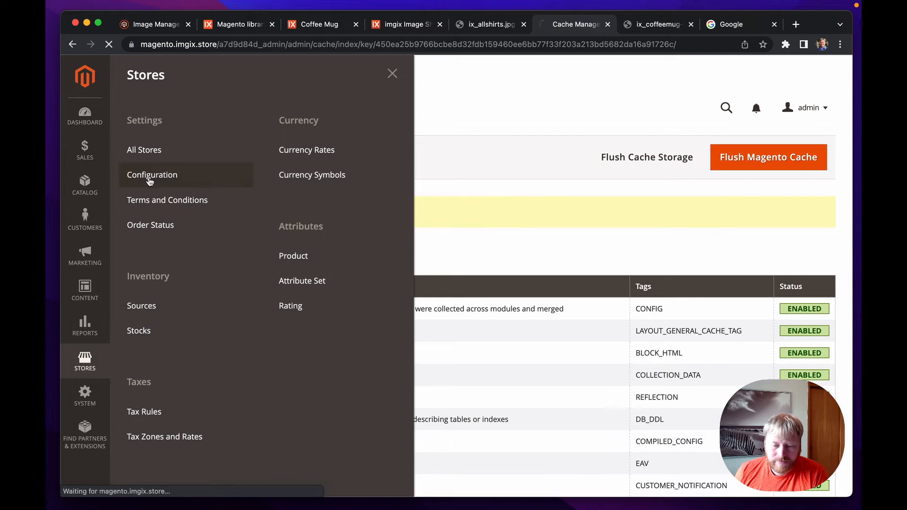
pyautogui.scroll(-3, 581, 232)
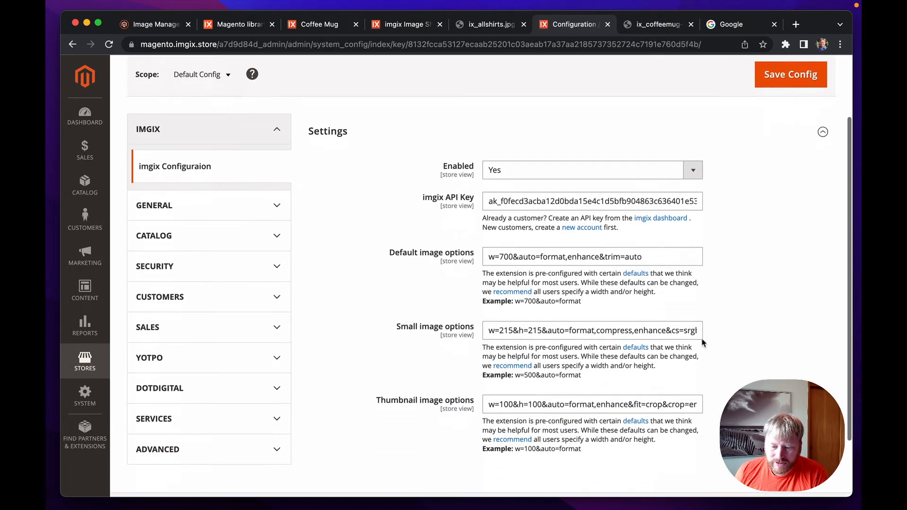
pyautogui.scroll(-2, 638, 256)
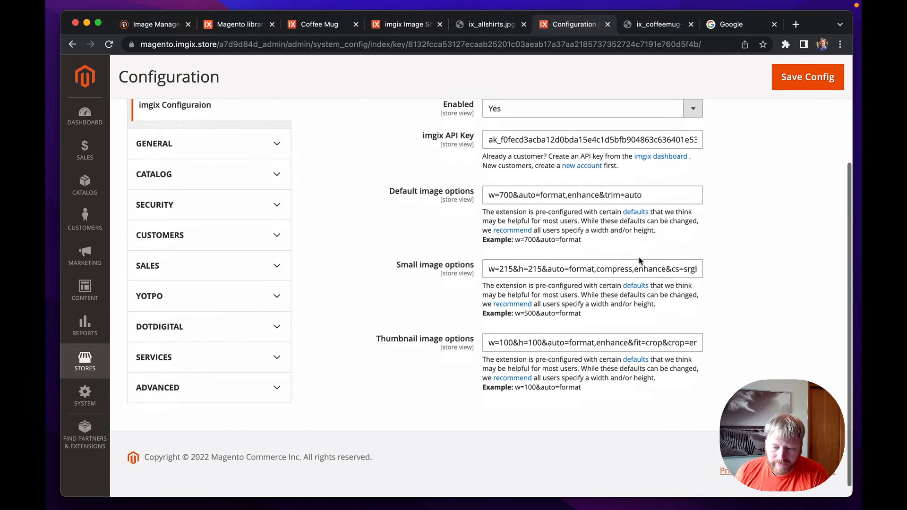
pyautogui.click(624, 264)
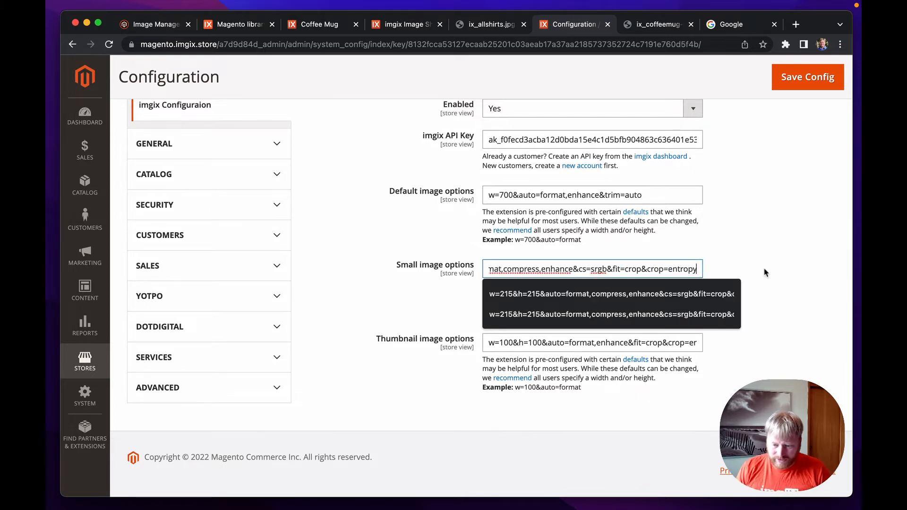
pyautogui.write('&trim')
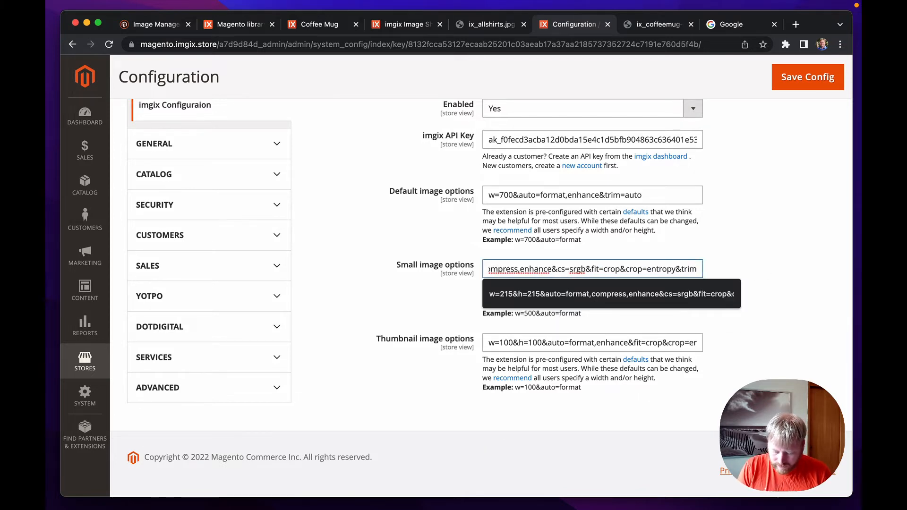
pyautogui.write('=auto')
pyautogui.click(803, 78)
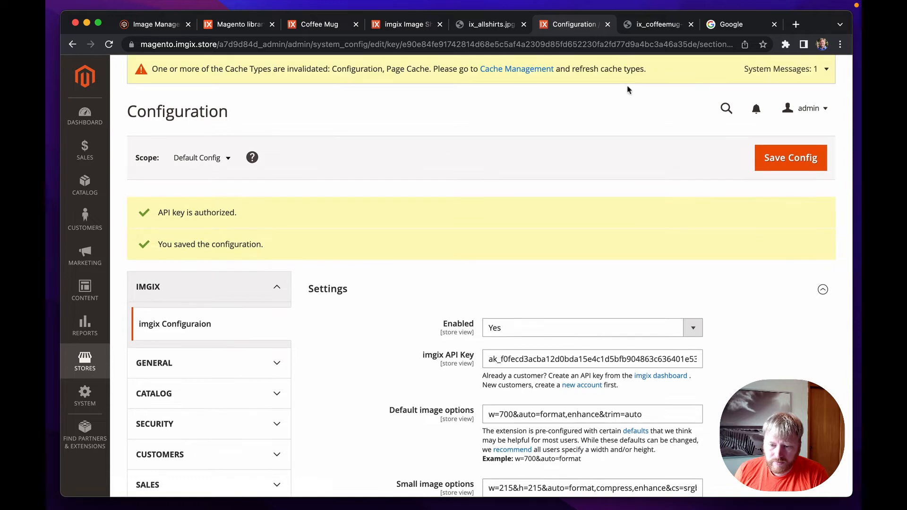
# Step: Flush the Magento cache from Cache Management and reload the imgix Image Shop category in the Coffee Mug tab
pyautogui.click(520, 69)
pyautogui.click(760, 162)
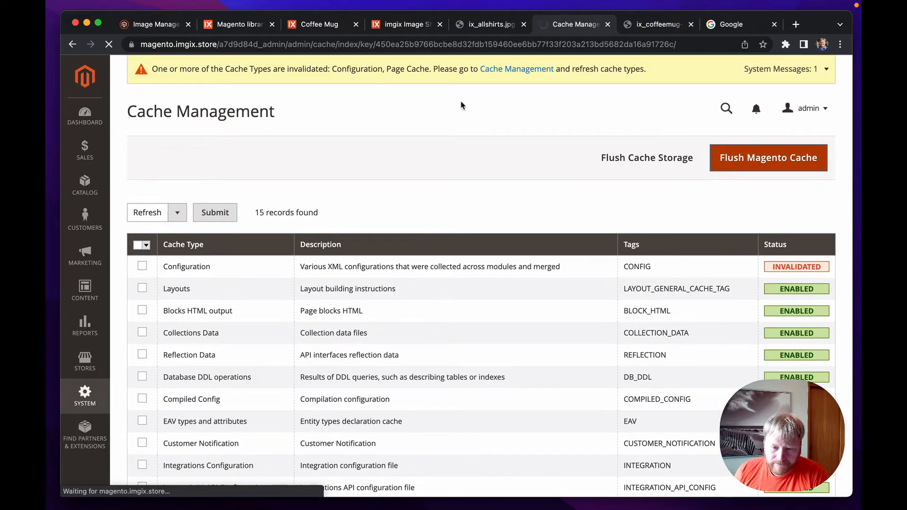
pyautogui.click(315, 26)
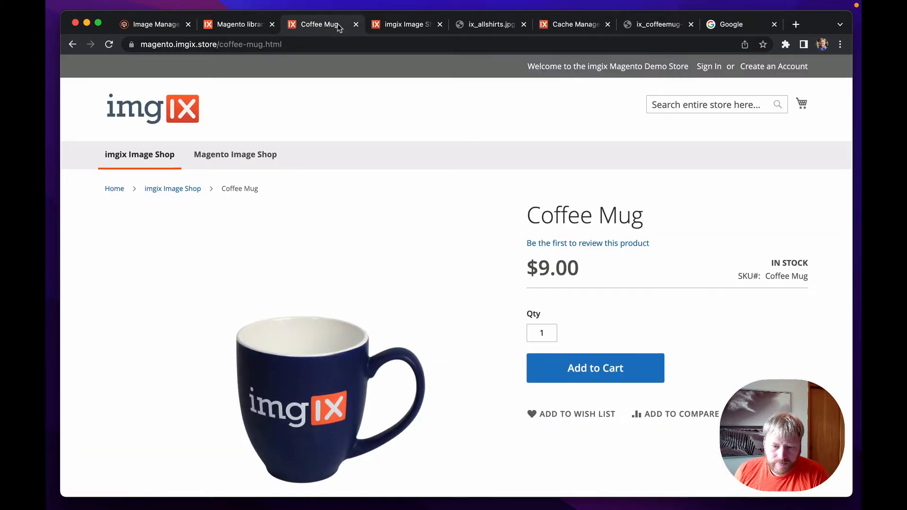
pyautogui.click(407, 26)
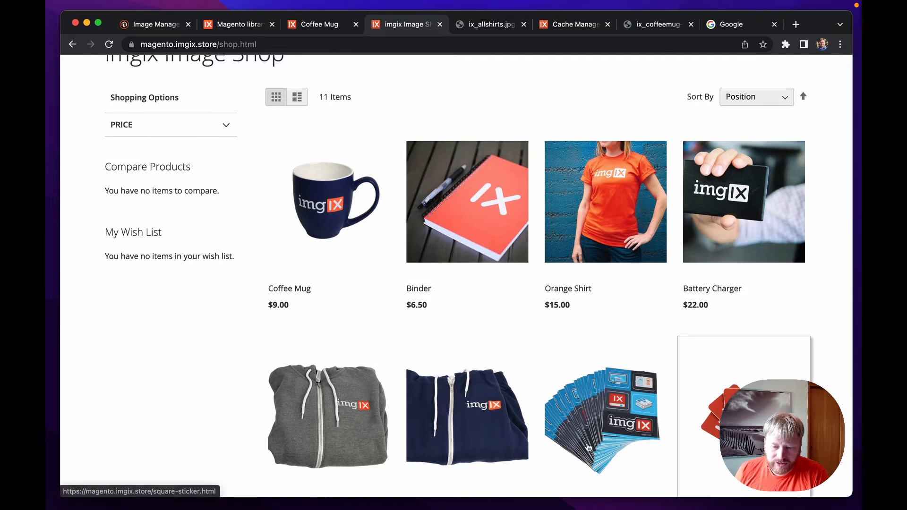
pyautogui.click(320, 28)
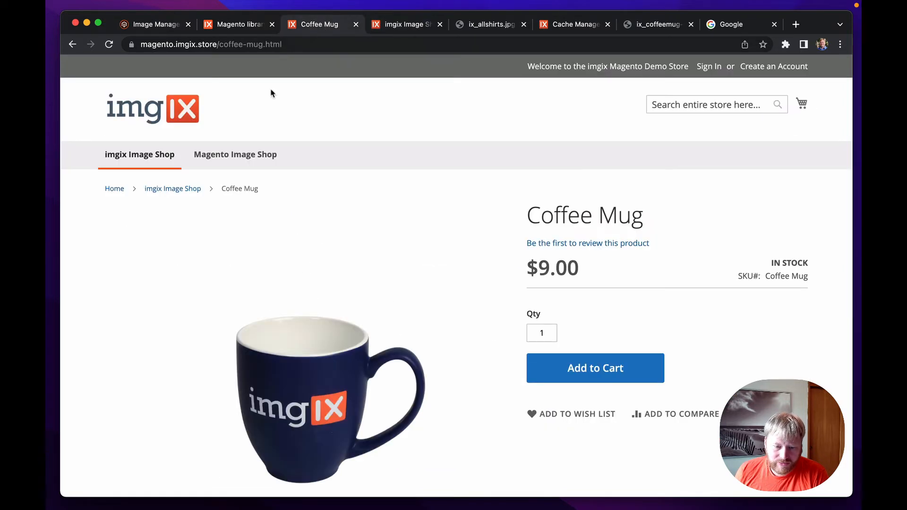
pyautogui.click(133, 160)
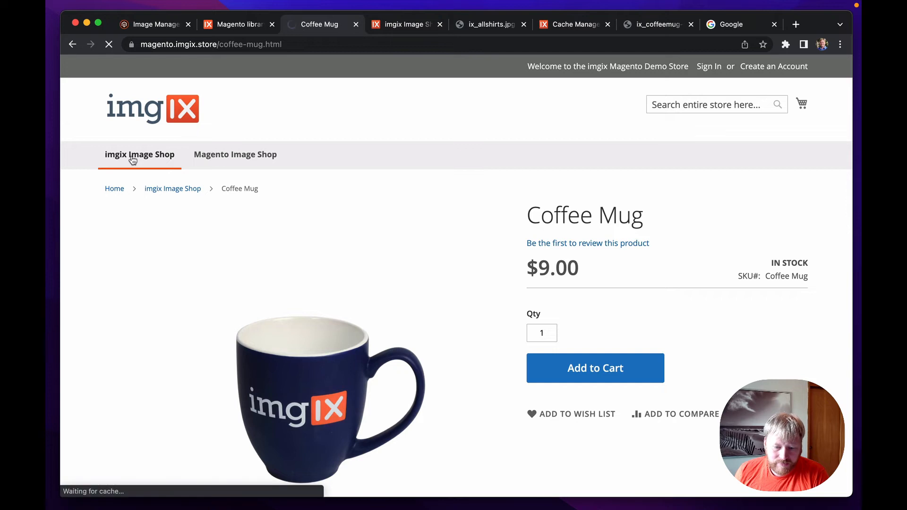
# Step: Examine the product thumbnails across the whole imgix Image Shop listing, from the Coffee Mug to the all shirts product
pyautogui.scroll(-5, 442, 236)
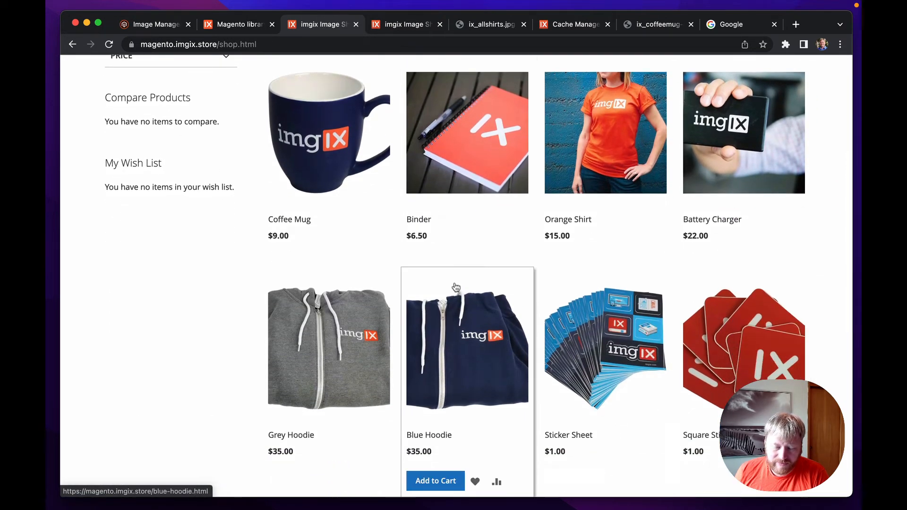
pyautogui.scroll(-5, 543, 358)
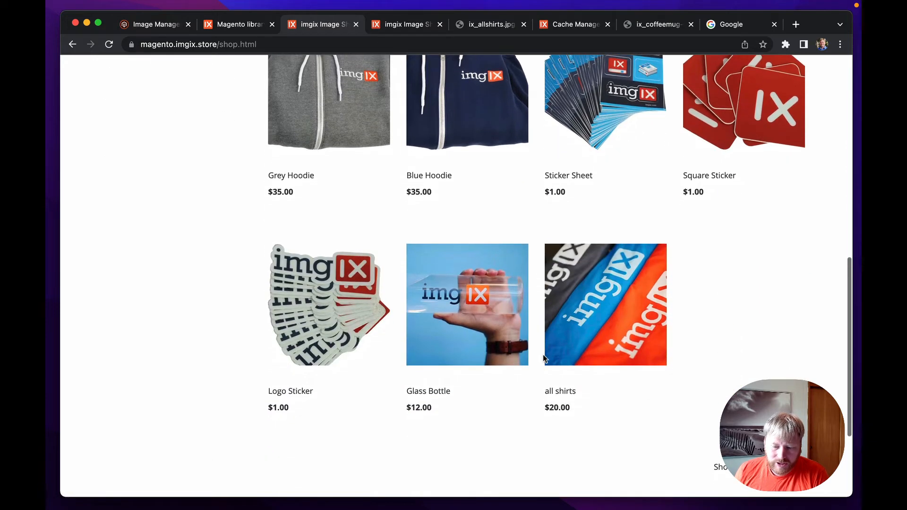
pyautogui.scroll(4, 544, 357)
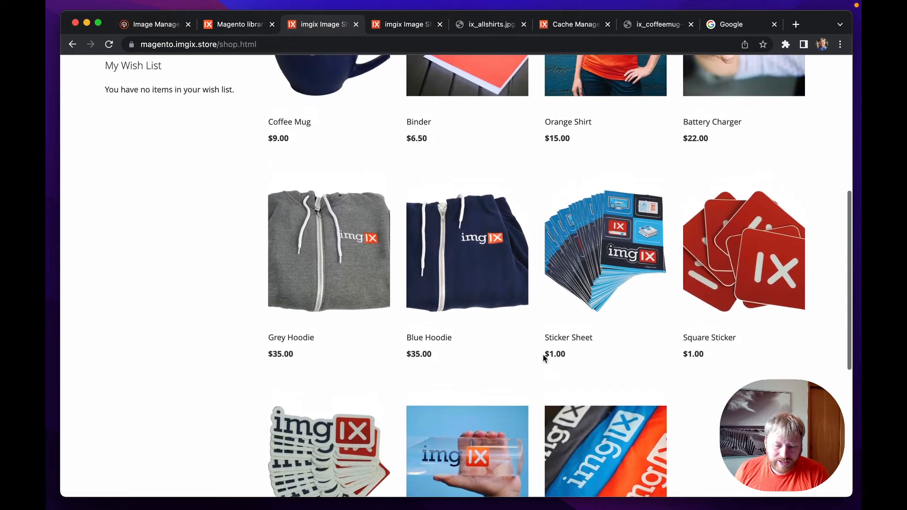
pyautogui.scroll(3, 544, 358)
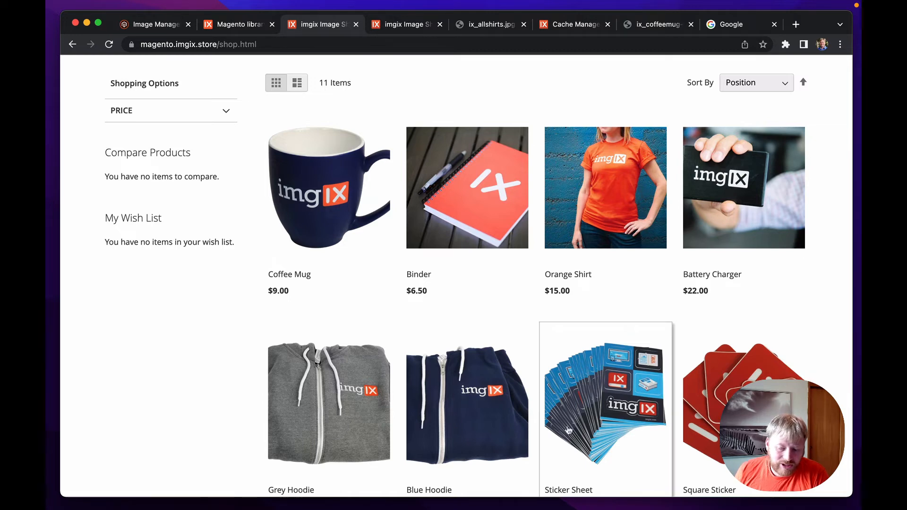
pyautogui.scroll(3, 657, 412)
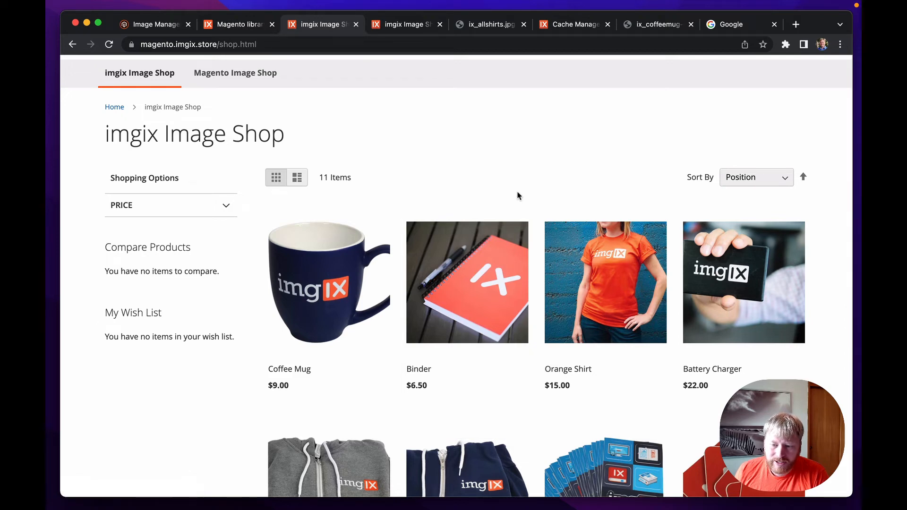
# Step: Open the imgix Magento Demo home page for editing from the admin's content pages
pyautogui.click(568, 25)
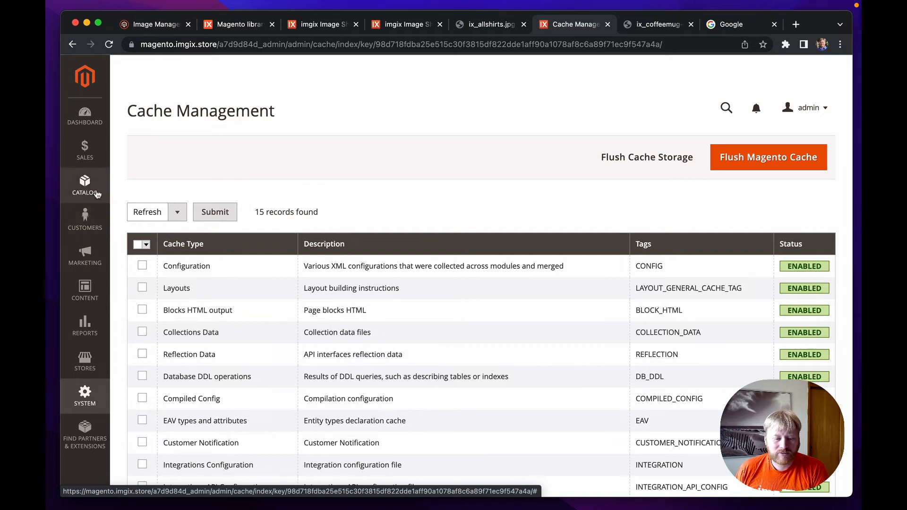
pyautogui.click(98, 294)
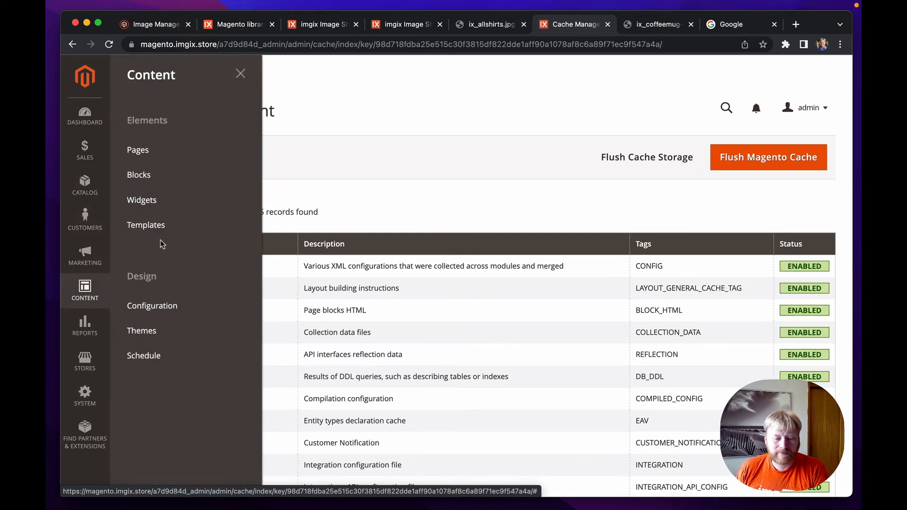
pyautogui.click(134, 152)
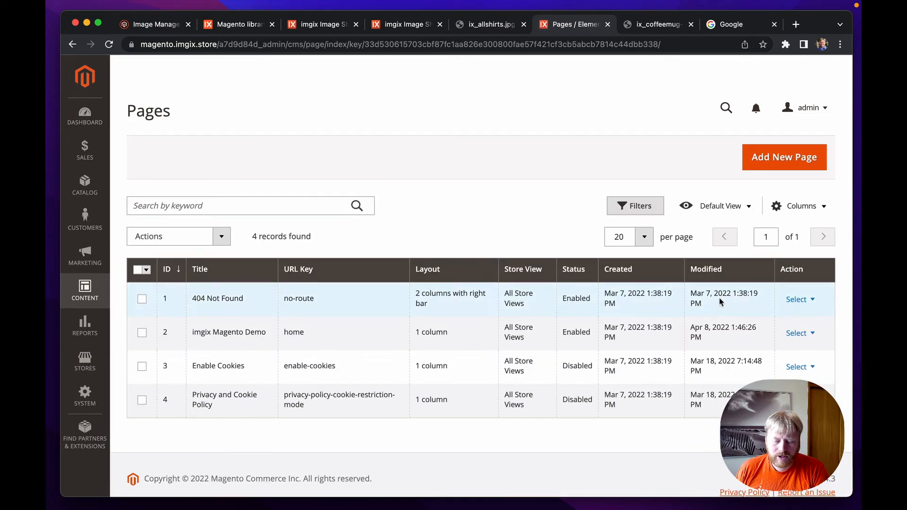
pyautogui.click(814, 335)
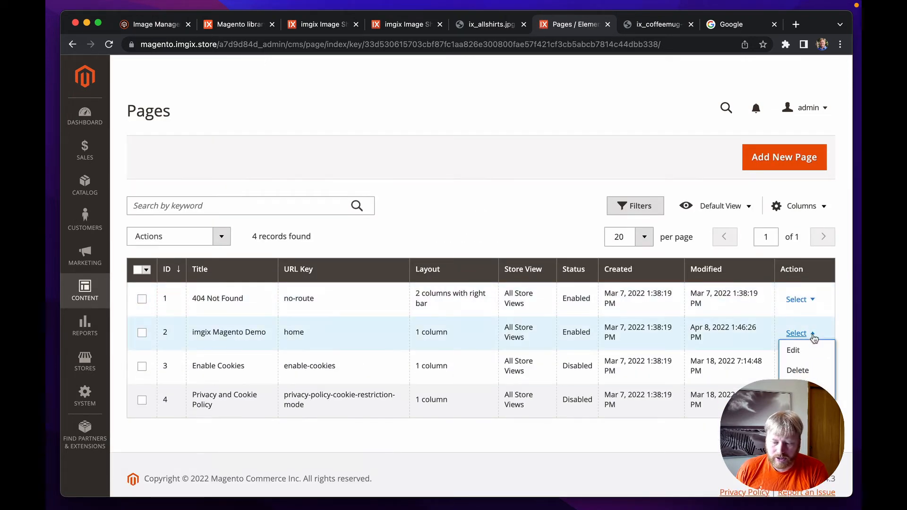
pyautogui.click(806, 354)
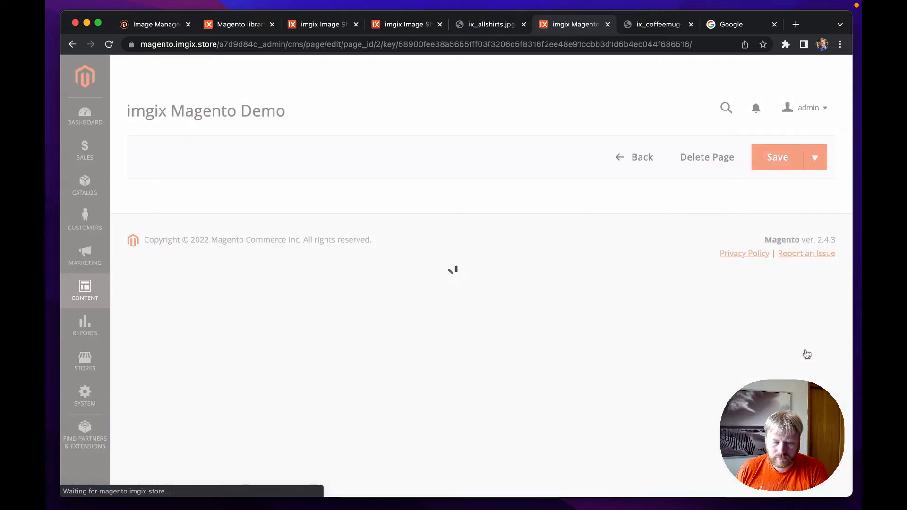
# Step: Return to the storefront's imgix Image Shop and open the store's home page
pyautogui.click(292, 24)
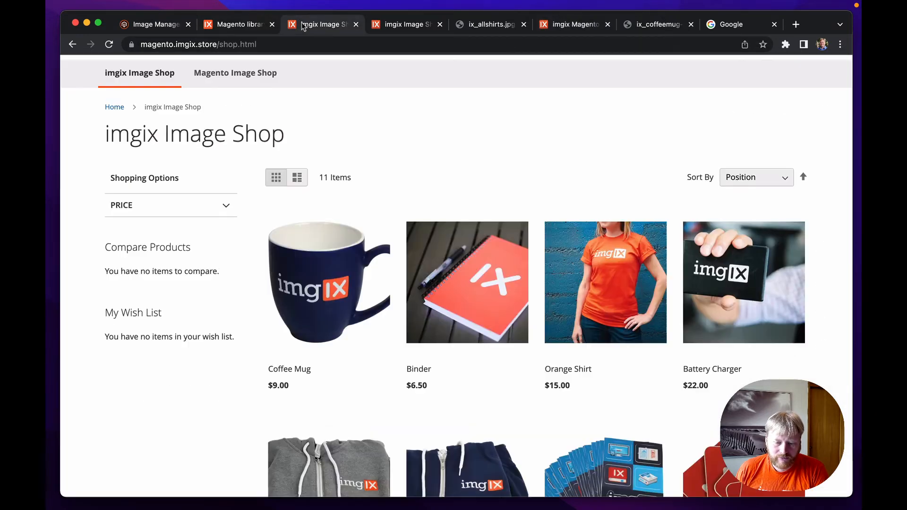
pyautogui.scroll(3, 158, 101)
pyautogui.click(150, 118)
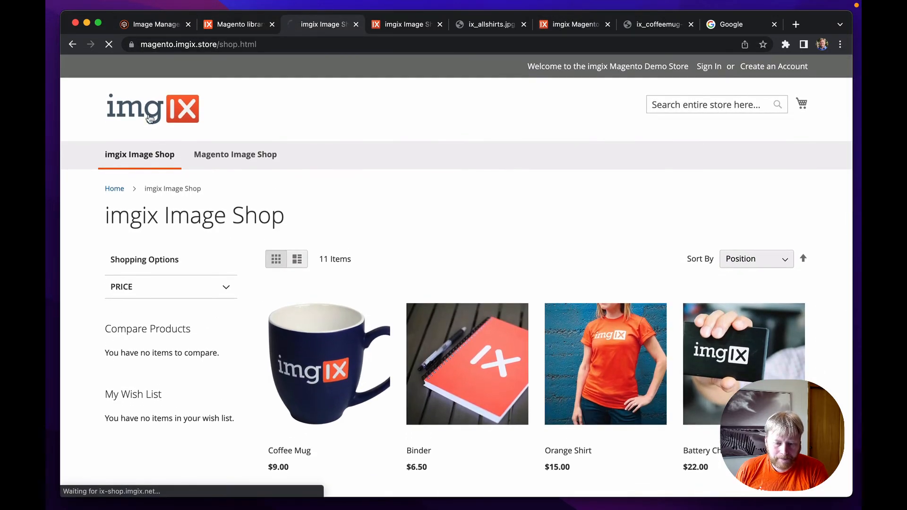
# Step: Examine the storefront home page from the banner image down to the product carousel
pyautogui.scroll(-1, 142, 277)
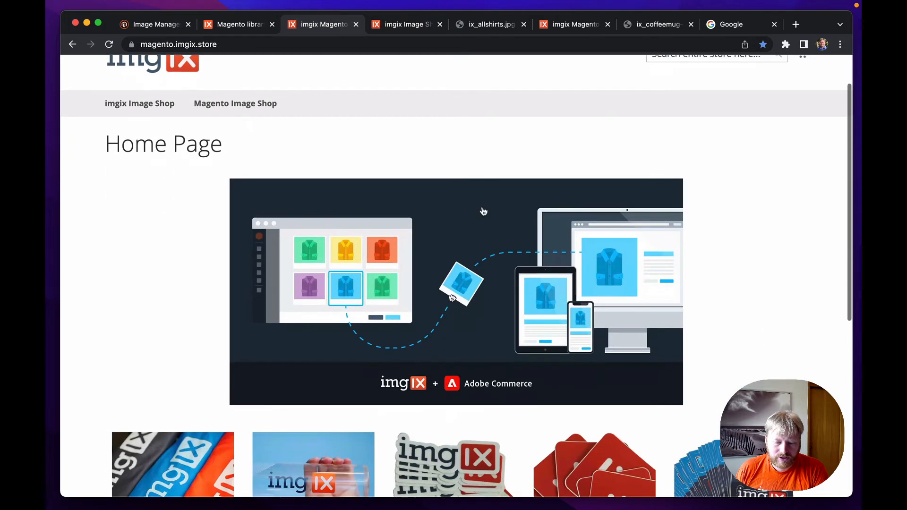
pyautogui.scroll(-3, 162, 279)
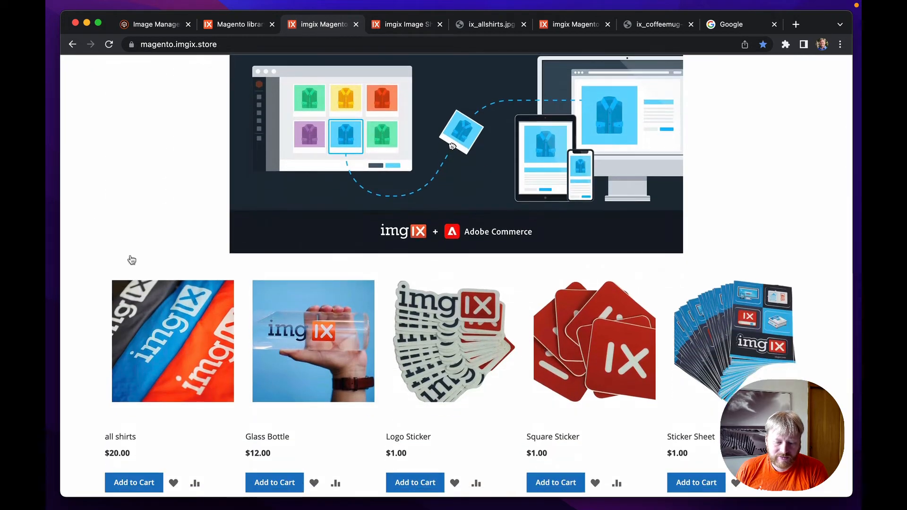
pyautogui.scroll(4, 115, 170)
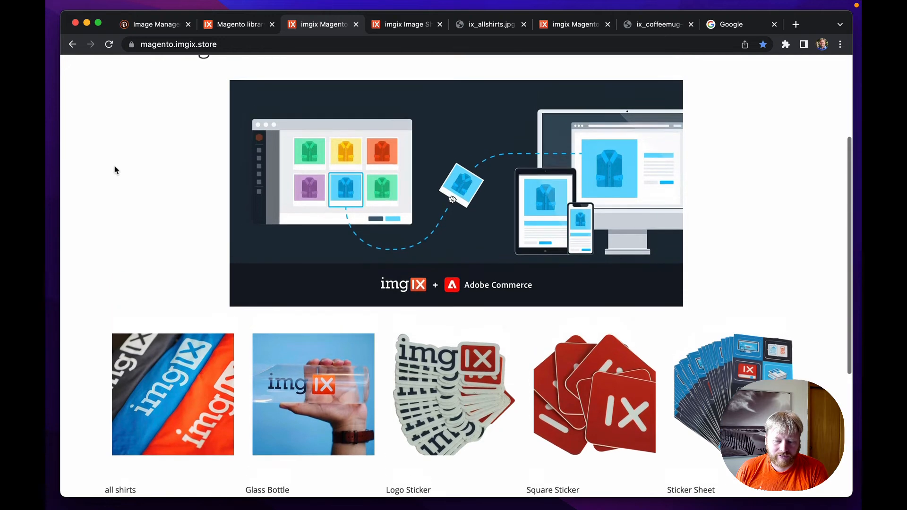
pyautogui.scroll(-3, 462, 217)
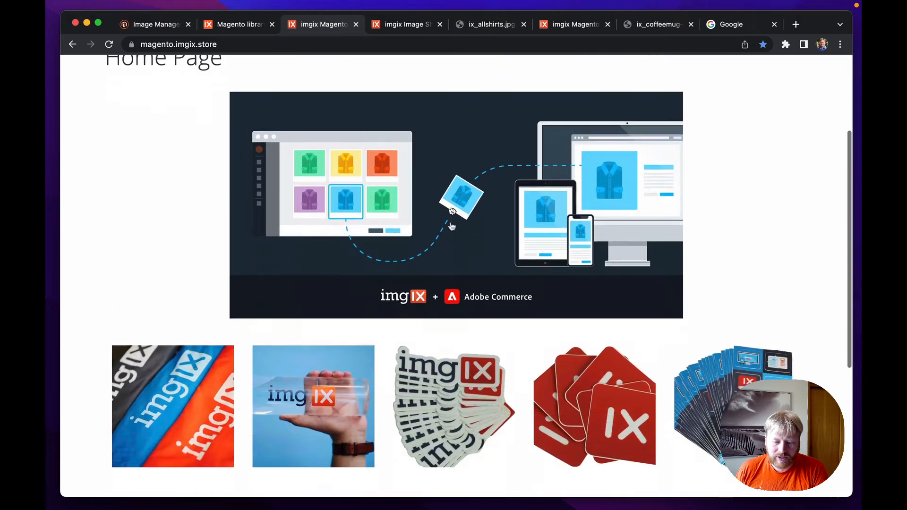
pyautogui.scroll(1, 161, 206)
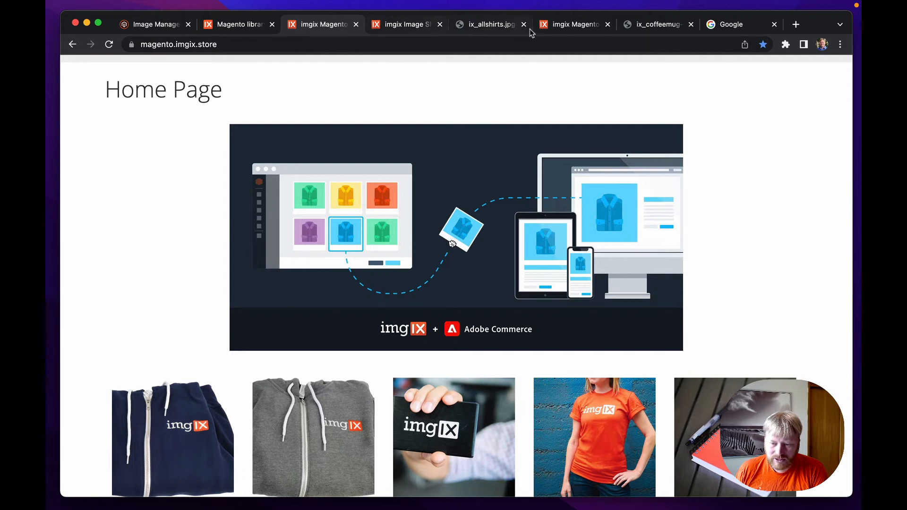
# Step: Open the imgix Magento Demo page's content in Page Builder from the admin
pyautogui.click(563, 25)
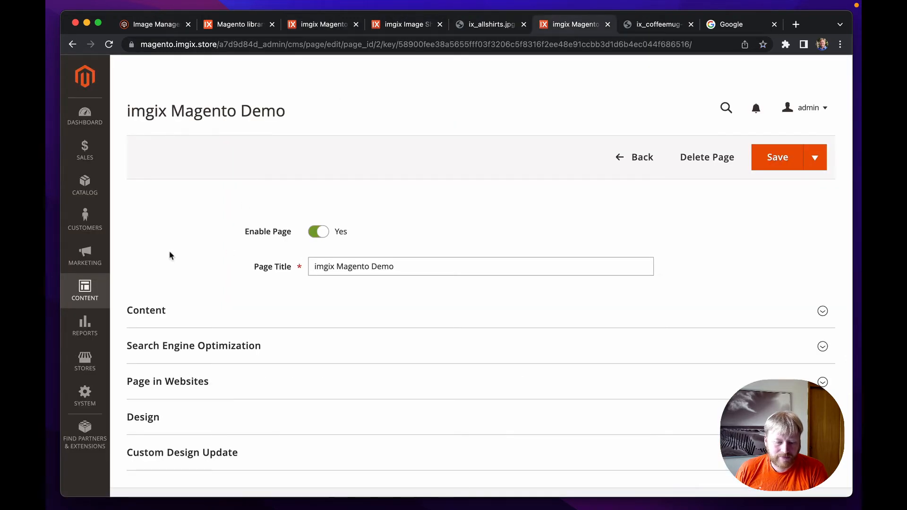
pyautogui.click(185, 312)
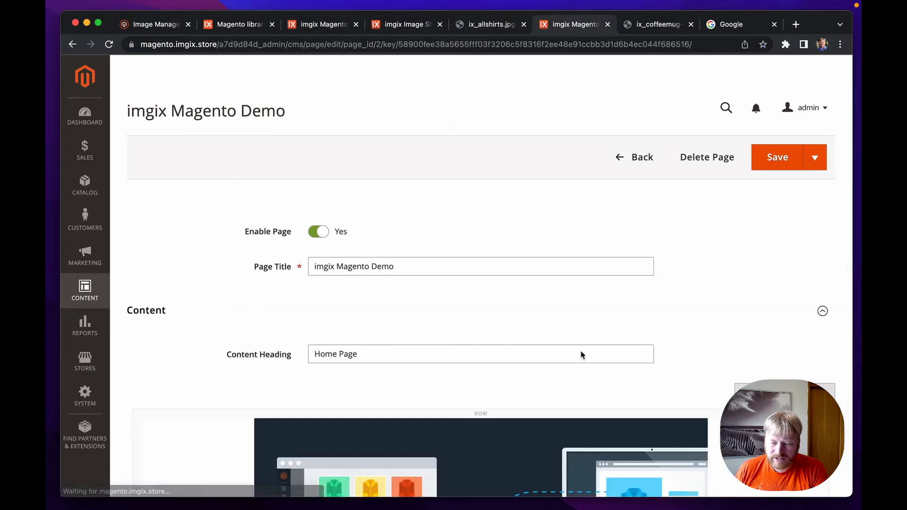
pyautogui.scroll(-3, 676, 354)
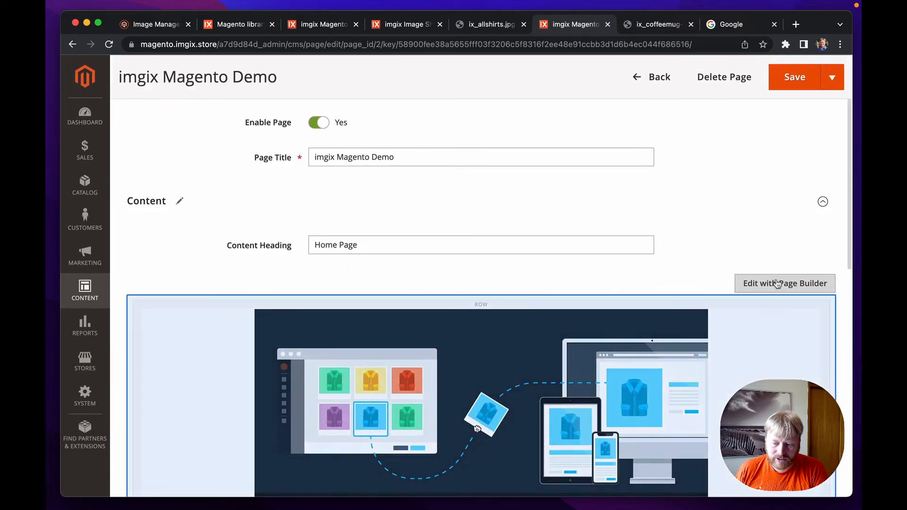
pyautogui.click(778, 282)
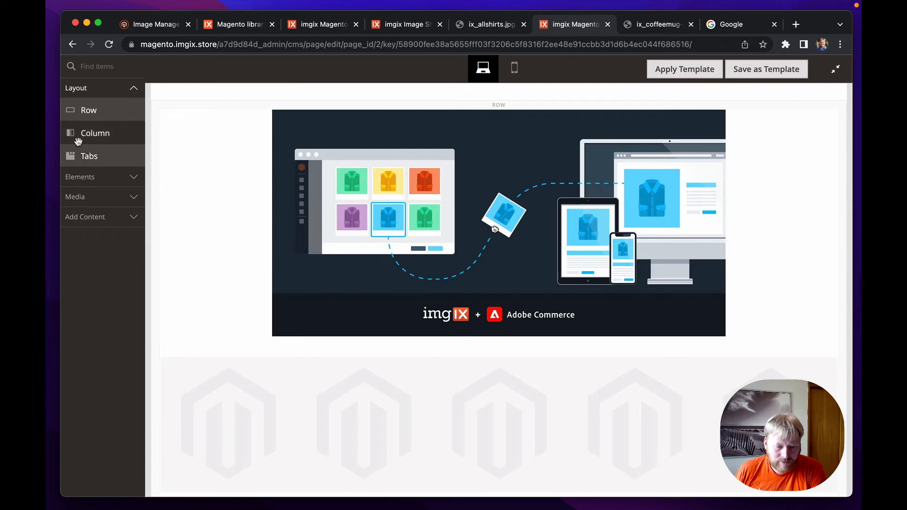
# Step: Add a two-column layout below the banner and place an imgix Image element in each column
pyautogui.moveTo(77, 138); pyautogui.dragTo(307, 358)
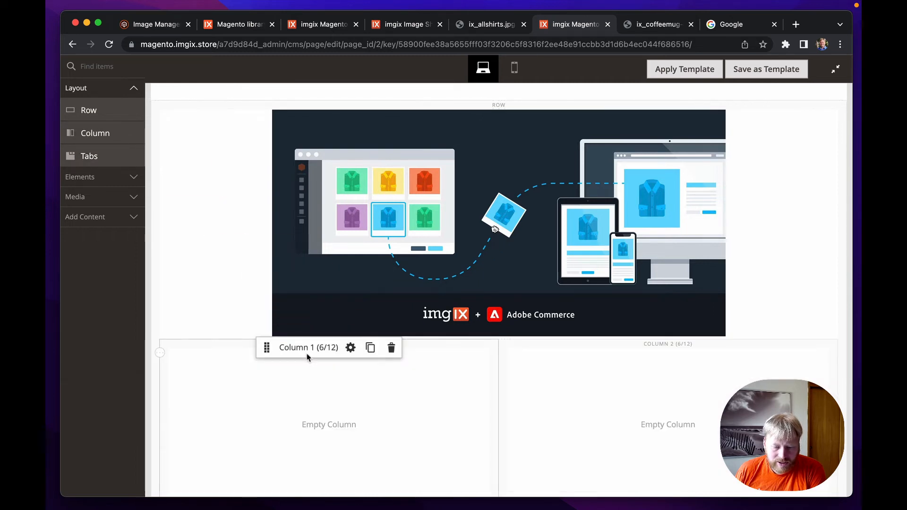
pyautogui.scroll(-5, 308, 357)
pyautogui.click(108, 199)
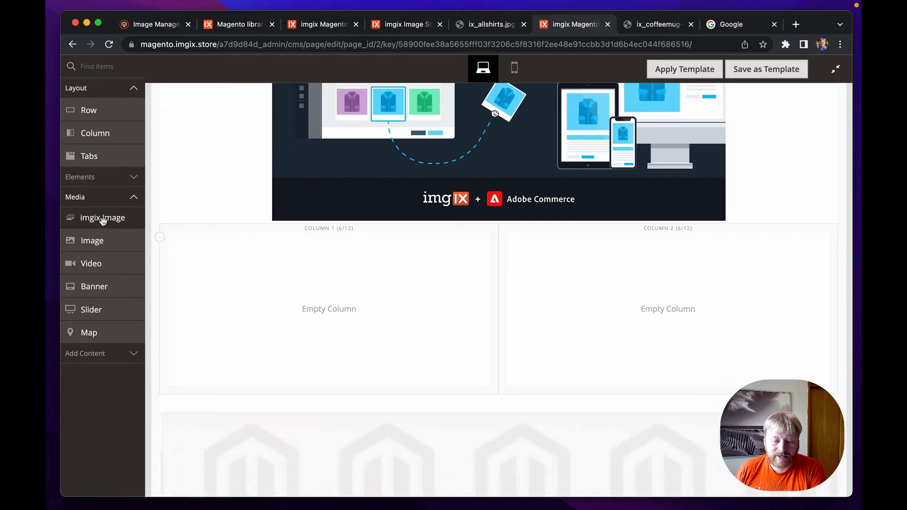
pyautogui.moveTo(103, 220); pyautogui.dragTo(275, 307)
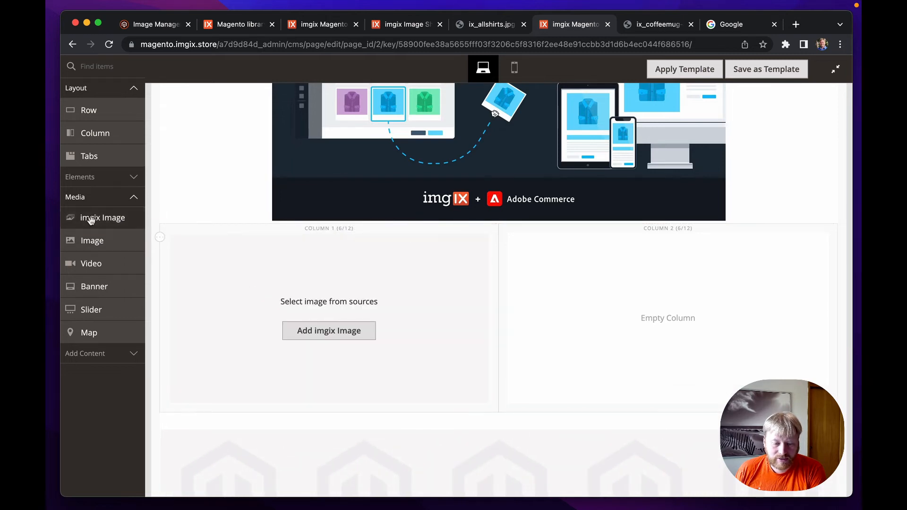
pyautogui.moveTo(91, 219); pyautogui.dragTo(586, 318)
# Step: Choose ix_allshirts.jpg from the ix-shop source for the first column's image and ix_mugsbg.JPG for the second column's
pyautogui.click(373, 334)
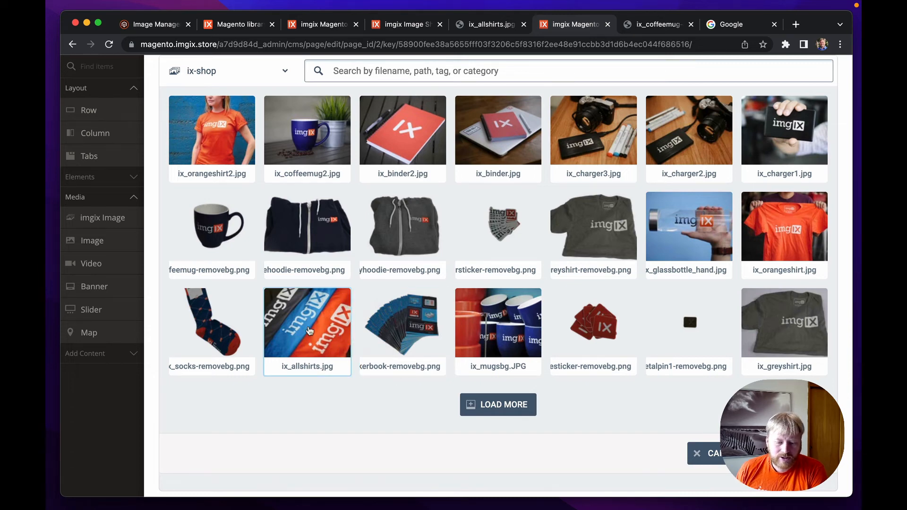
pyautogui.click(310, 330)
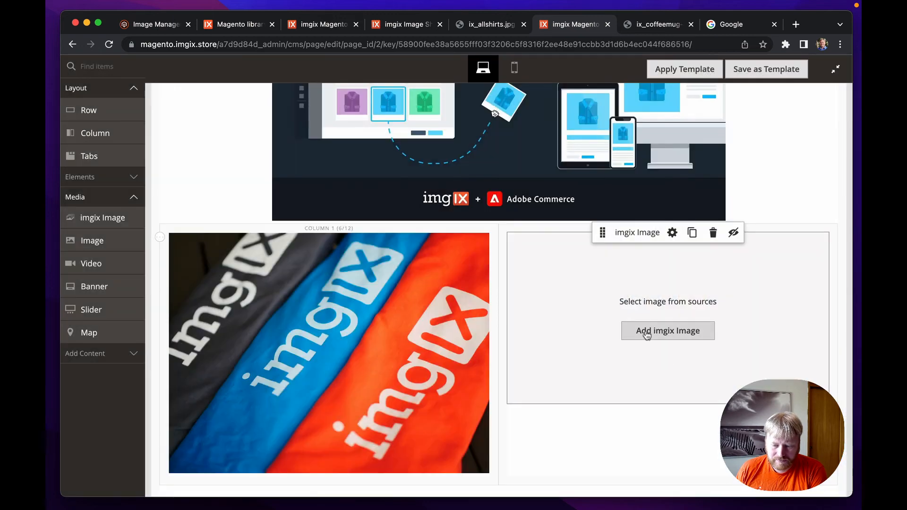
pyautogui.click(647, 333)
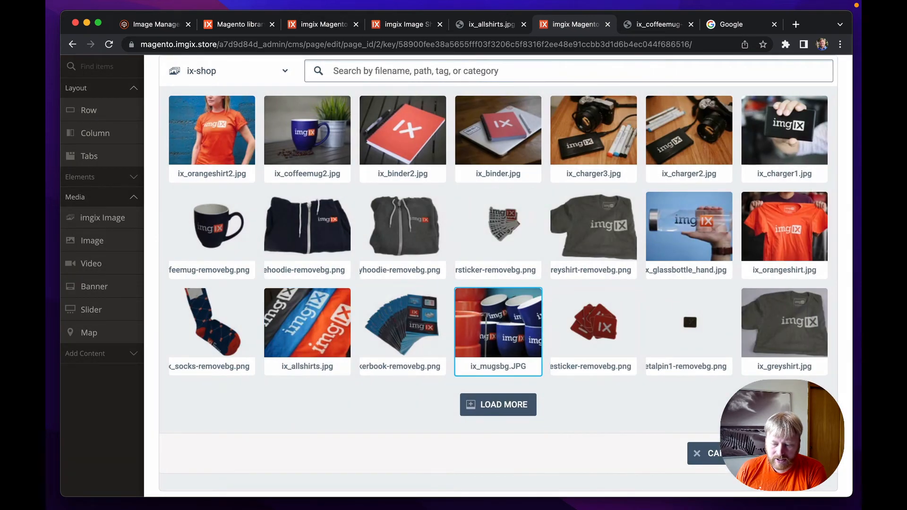
pyautogui.click(498, 331)
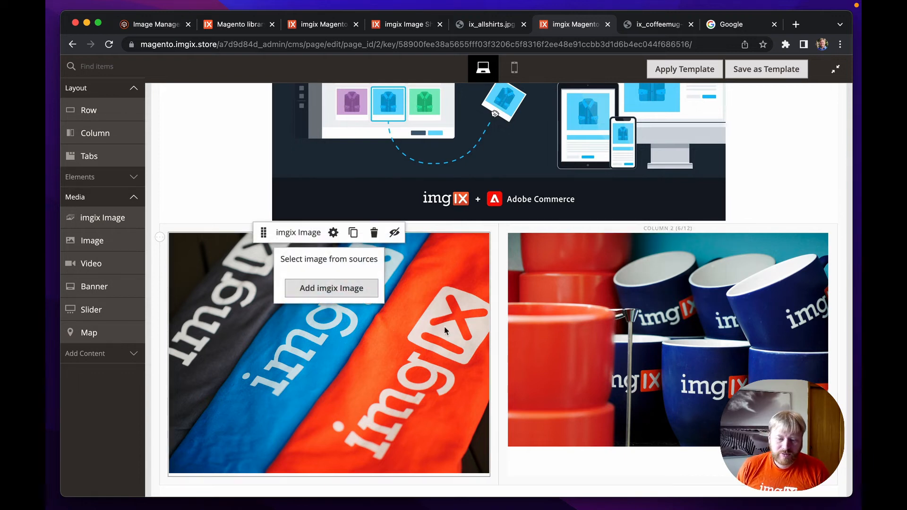
# Step: Set the shirts image in the first column to a width of 600 and a height of 400
pyautogui.click(333, 234)
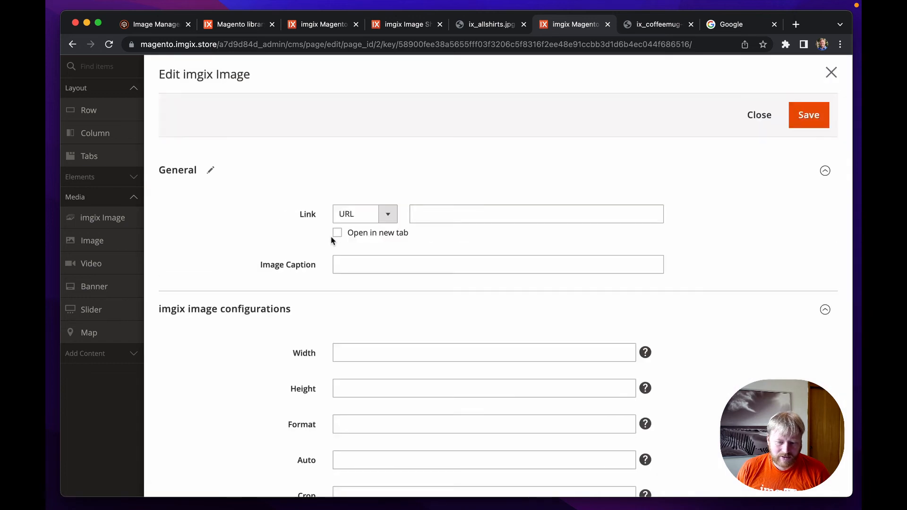
pyautogui.scroll(-5, 310, 297)
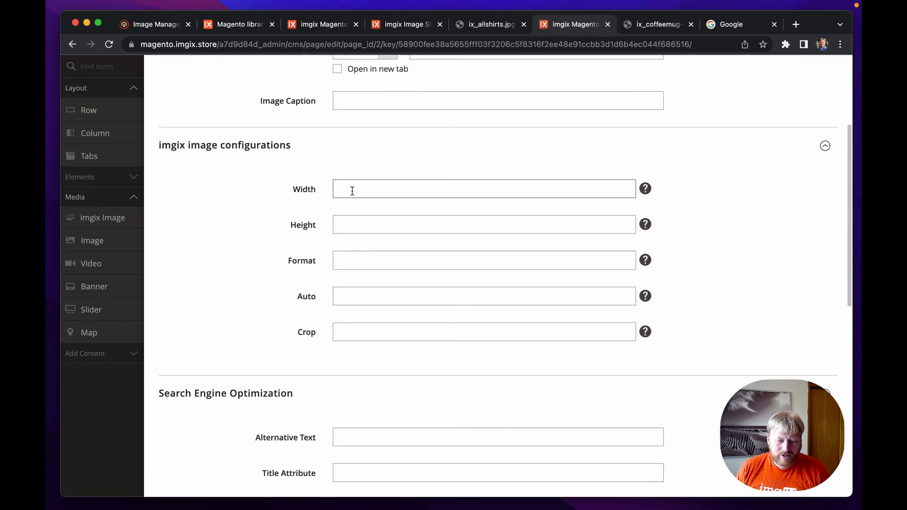
pyautogui.click(352, 191)
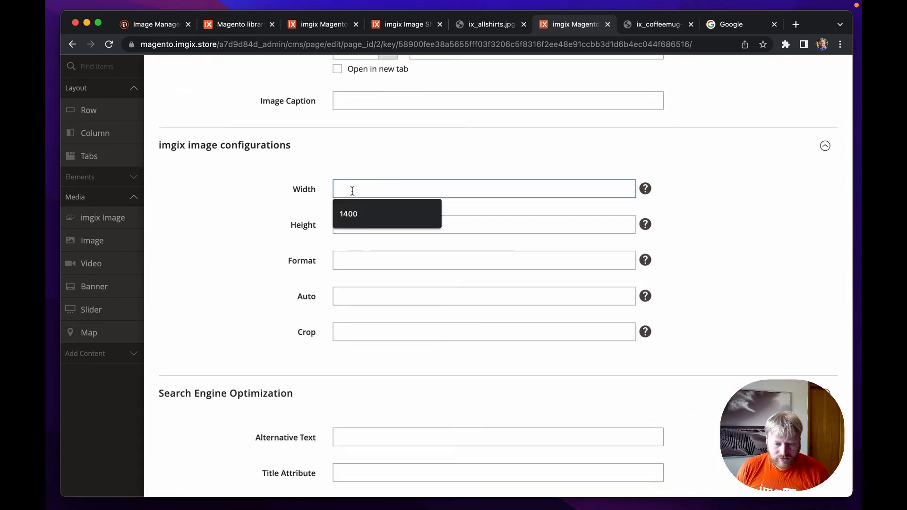
pyautogui.write('600')
pyautogui.press('Tab')
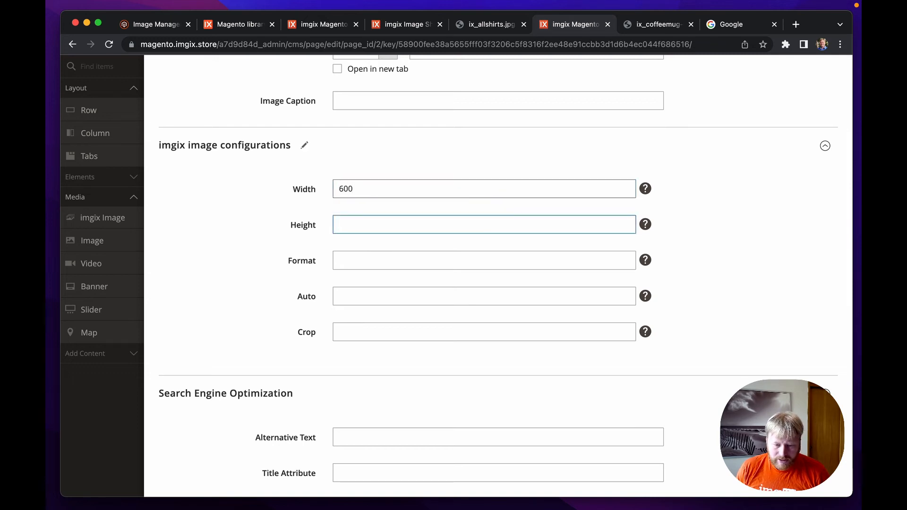
pyautogui.write('400')
pyautogui.press('Tab')
pyautogui.press('Tab')
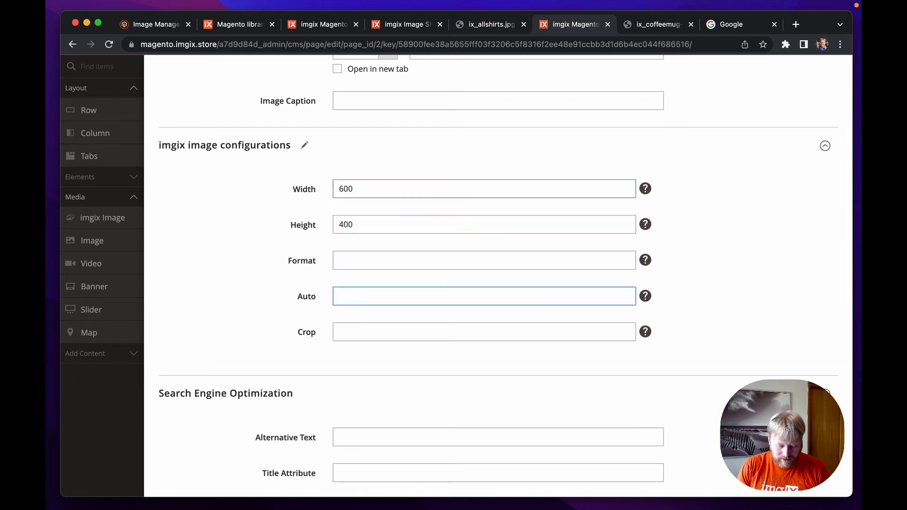
# Step: Set the shirts image's Auto parameter to format,compress and Crop to entropy, and save its settings
pyautogui.write('for')
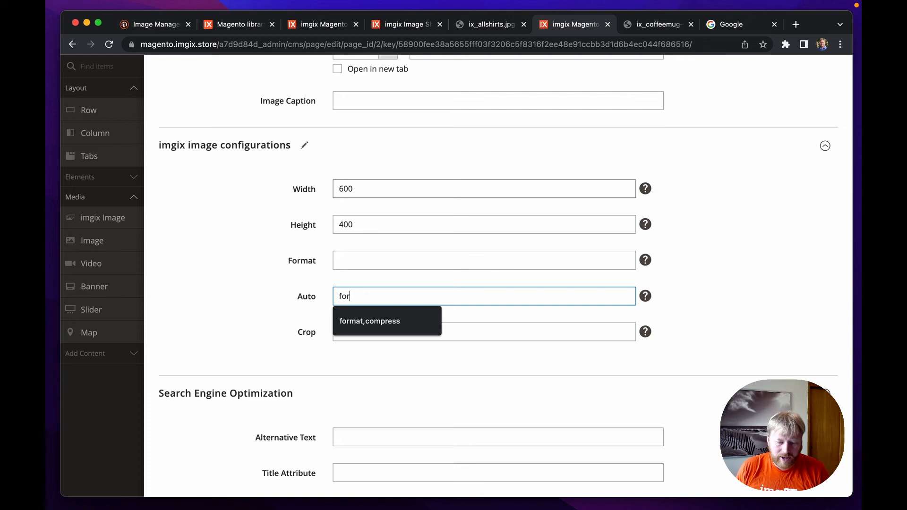
pyautogui.click(355, 321)
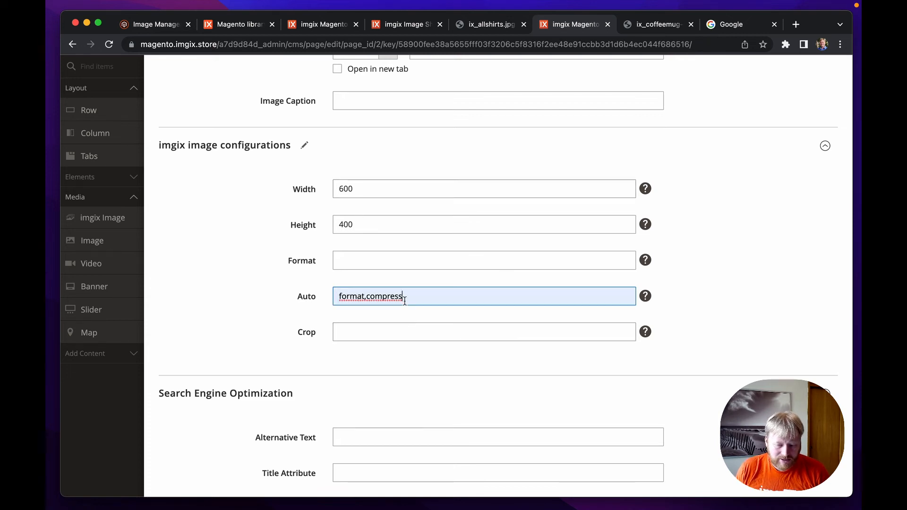
pyautogui.click(358, 332)
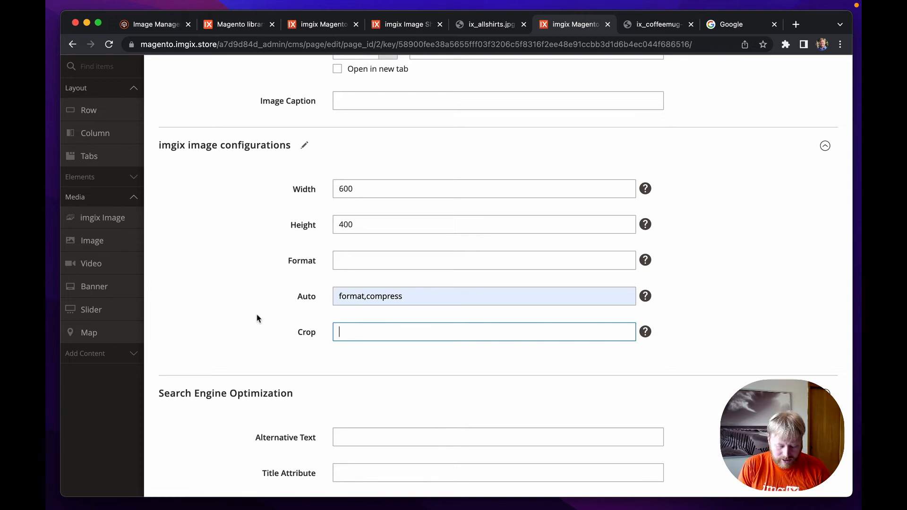
pyautogui.write('entropy')
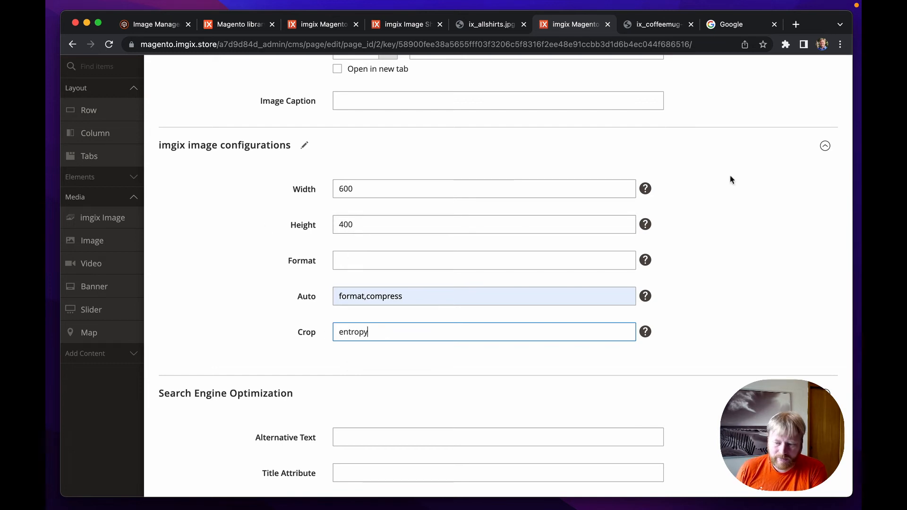
pyautogui.scroll(5, 730, 180)
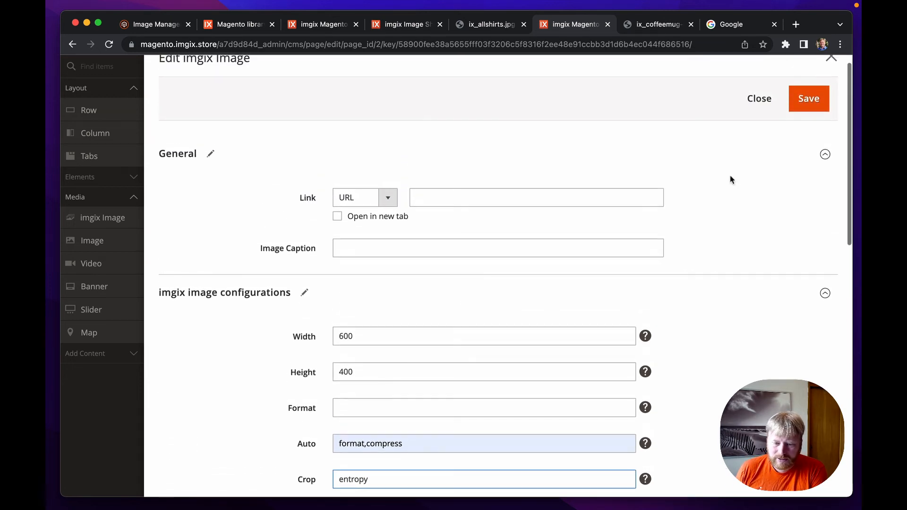
pyautogui.click(807, 107)
# Step: Set the mugs image in the second column to a width of 600 and a height of 400
pyautogui.moveTo(698, 260)
pyautogui.click(673, 233)
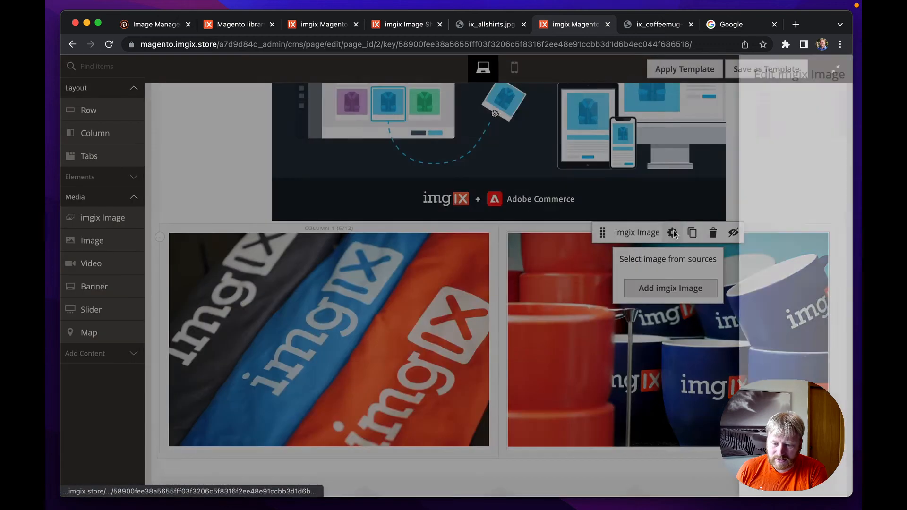
pyautogui.click(357, 352)
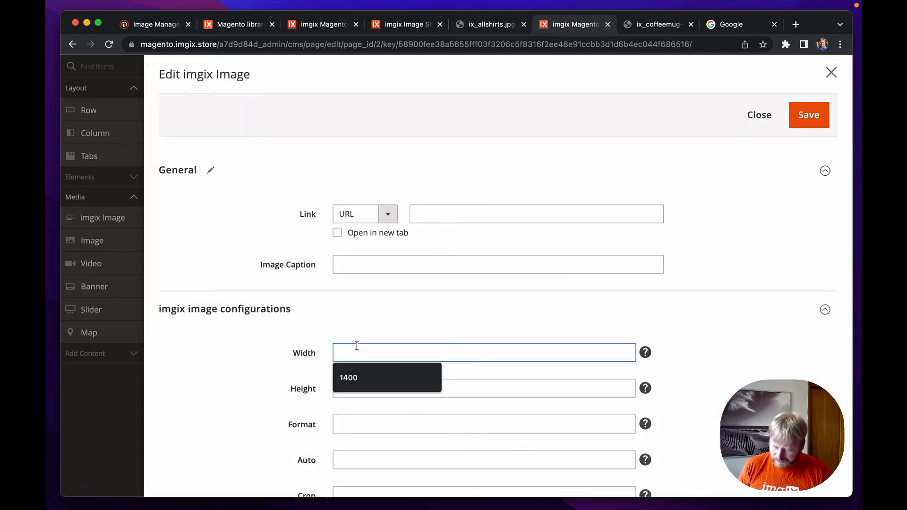
pyautogui.write('600')
pyautogui.press('Tab')
pyautogui.write('400')
pyautogui.press('Tab')
pyautogui.press('Tab')
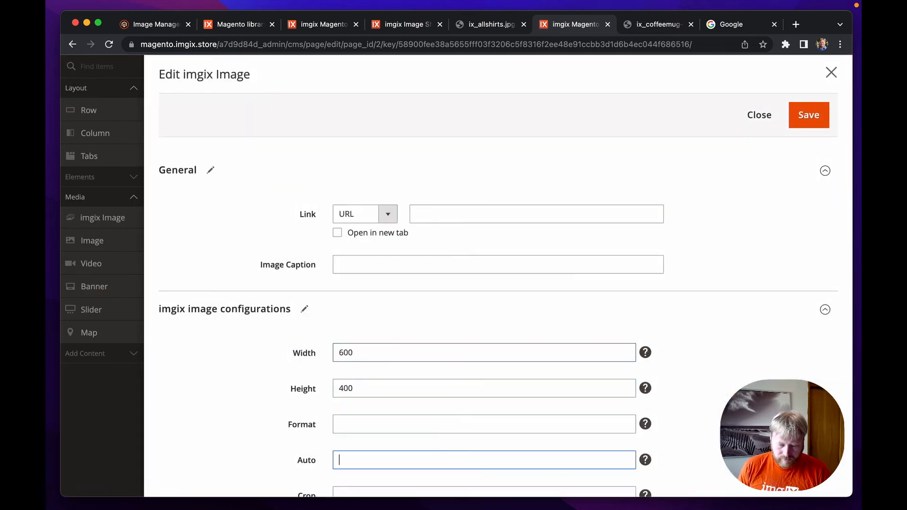
# Step: Set the mugs image's Auto parameter to format,compress and Crop to entropy, and save its settings
pyautogui.write('format')
pyautogui.press('Down')
pyautogui.press('Return')
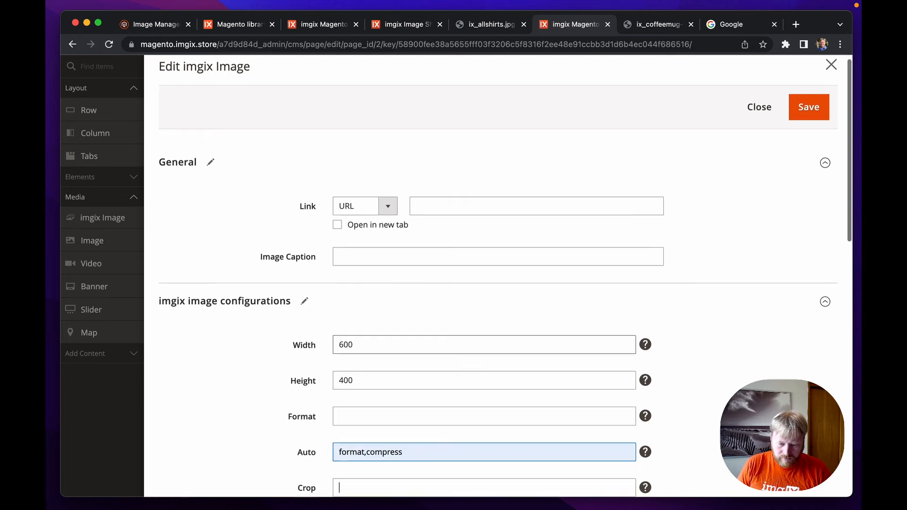
pyautogui.press('Tab')
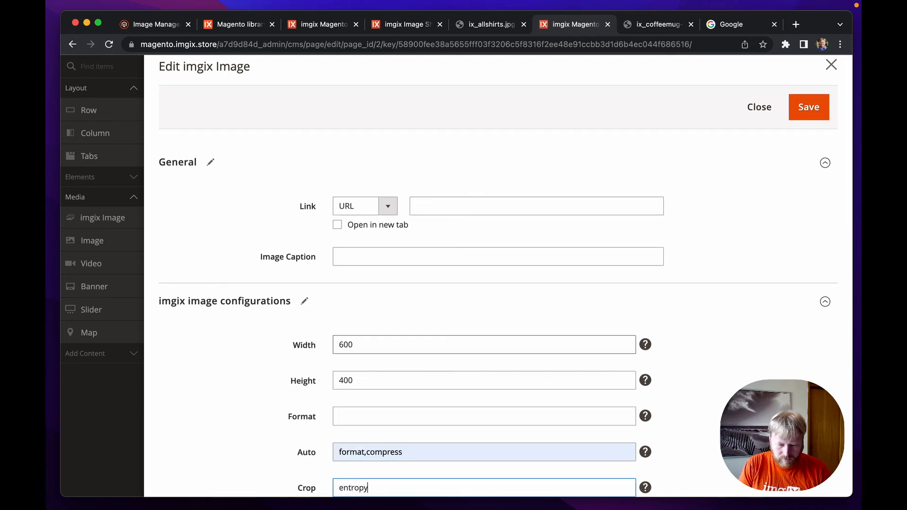
pyautogui.click(809, 108)
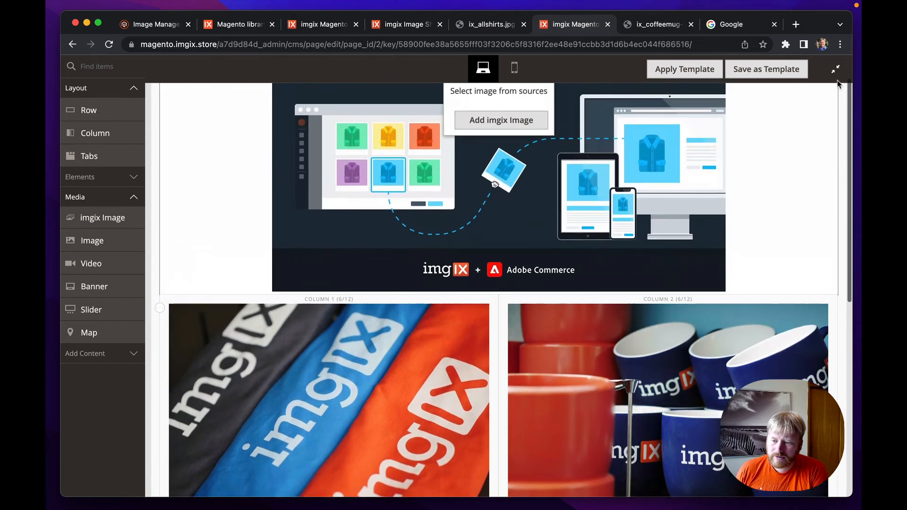
# Step: Exit the full-screen Page Builder to save the home page, and return to the storefront home page
pyautogui.click(836, 70)
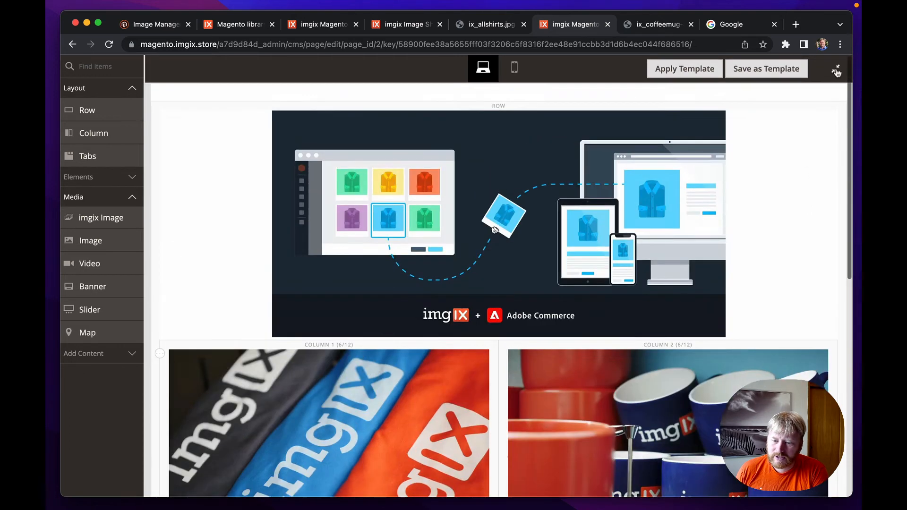
pyautogui.click(797, 78)
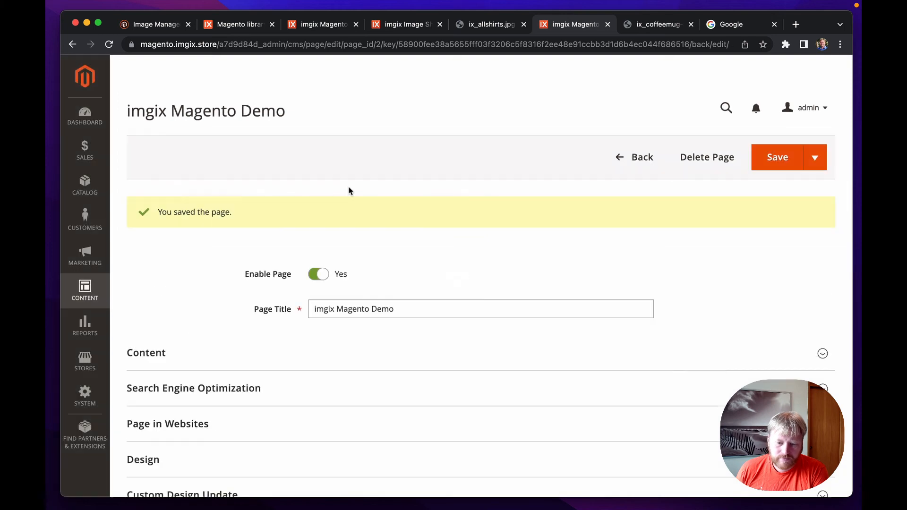
pyautogui.click(322, 24)
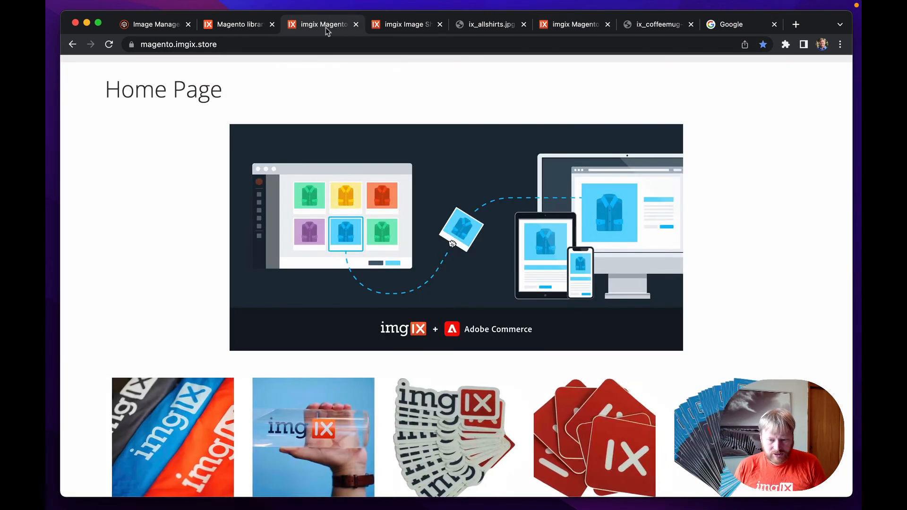
# Step: Reload the storefront home page, and open Cache Management in the Magento admin
pyautogui.press('super+r')
pyautogui.click(571, 24)
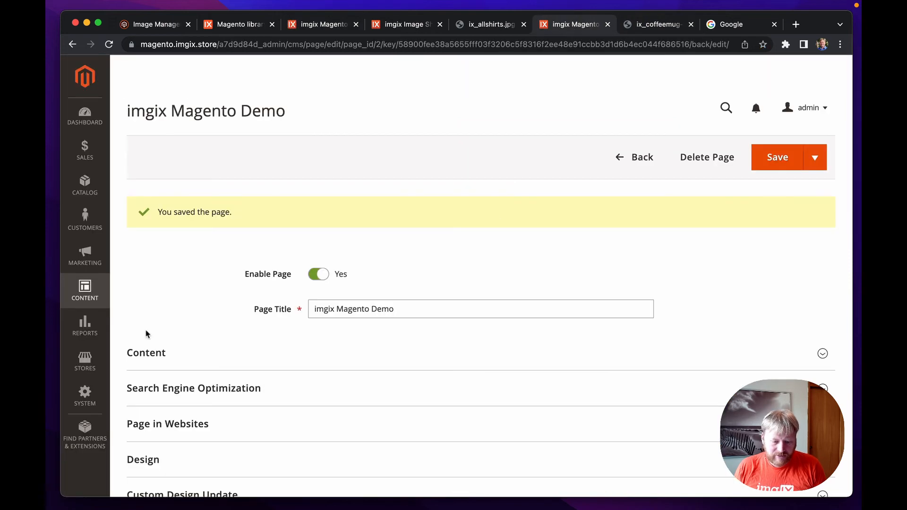
pyautogui.click(86, 395)
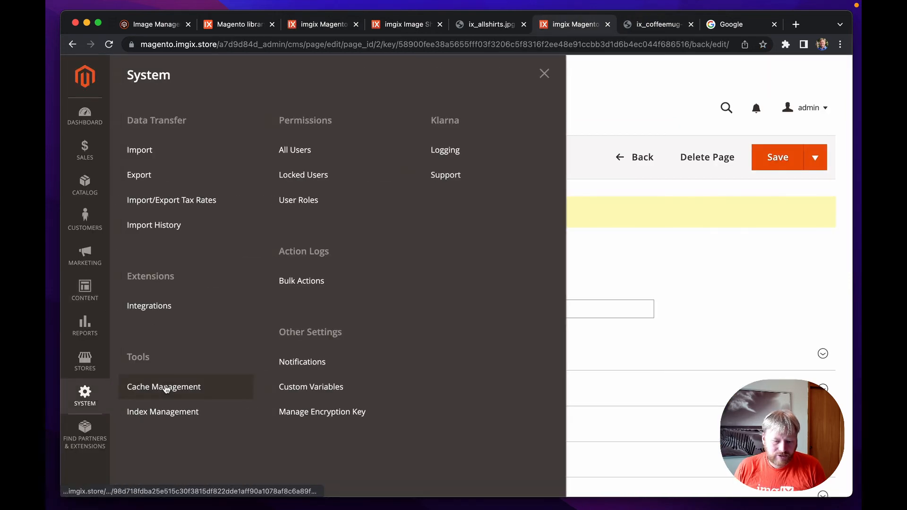
pyautogui.click(164, 387)
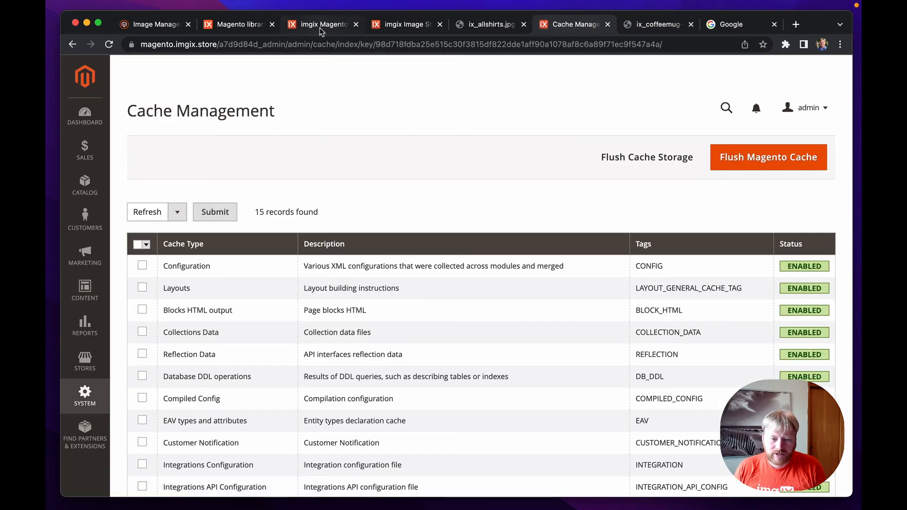
# Step: Return to the storefront home page and view the shirts and mugs images below the banner
pyautogui.click(320, 26)
pyautogui.scroll(-3, 79, 265)
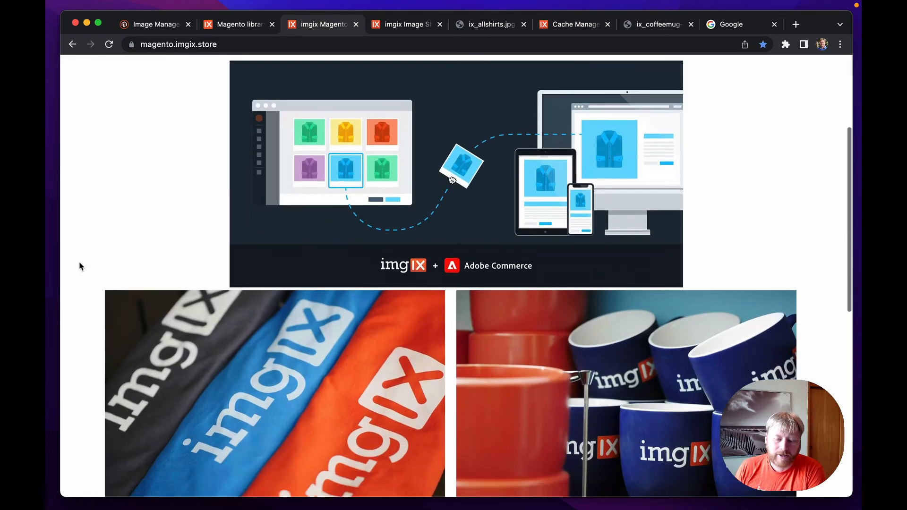
pyautogui.scroll(-3, 79, 264)
pyautogui.scroll(1, 80, 265)
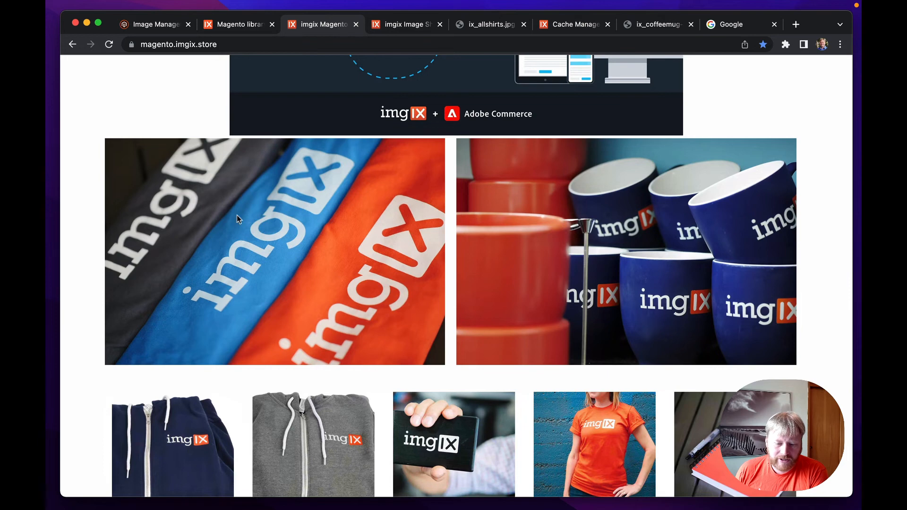
# Step: Inspect the shirts image's HTML element to examine its imgix parameters and srcset, and close the developer tools
pyautogui.rightClick(236, 215)
pyautogui.click(271, 292)
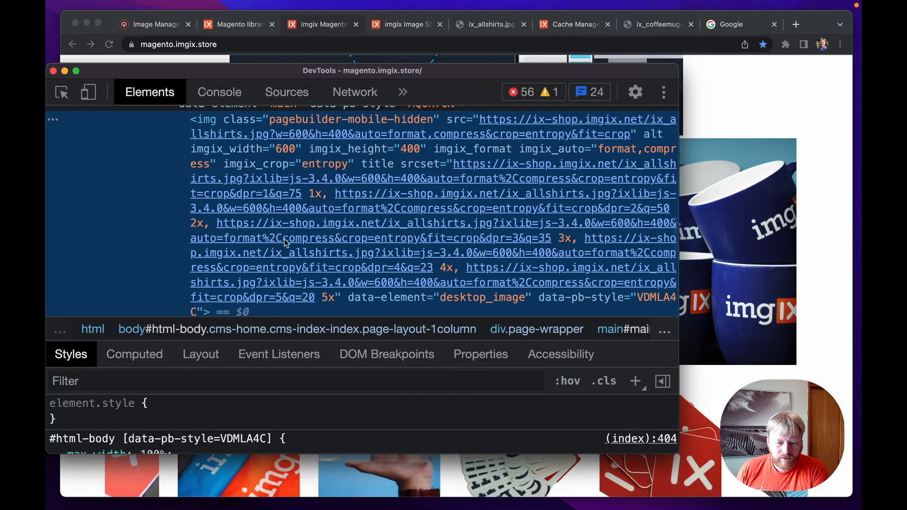
pyautogui.moveTo(271, 227)
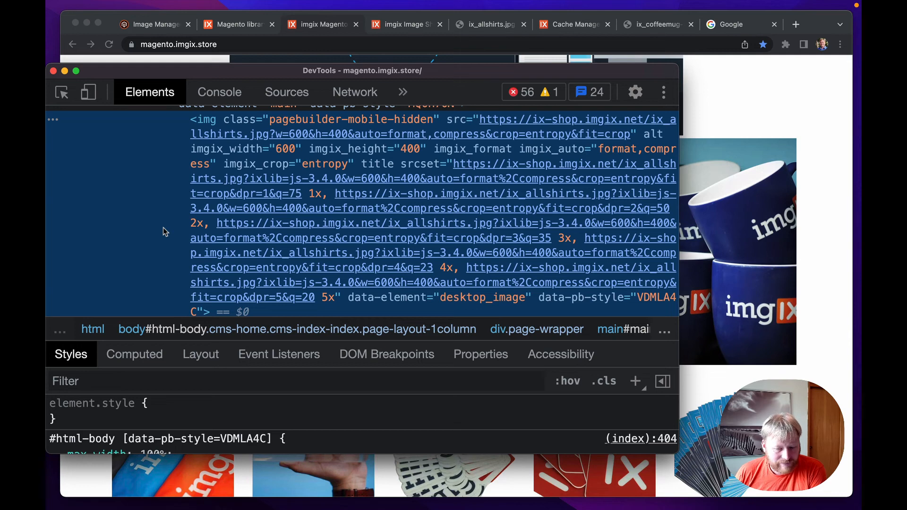
pyautogui.click(53, 71)
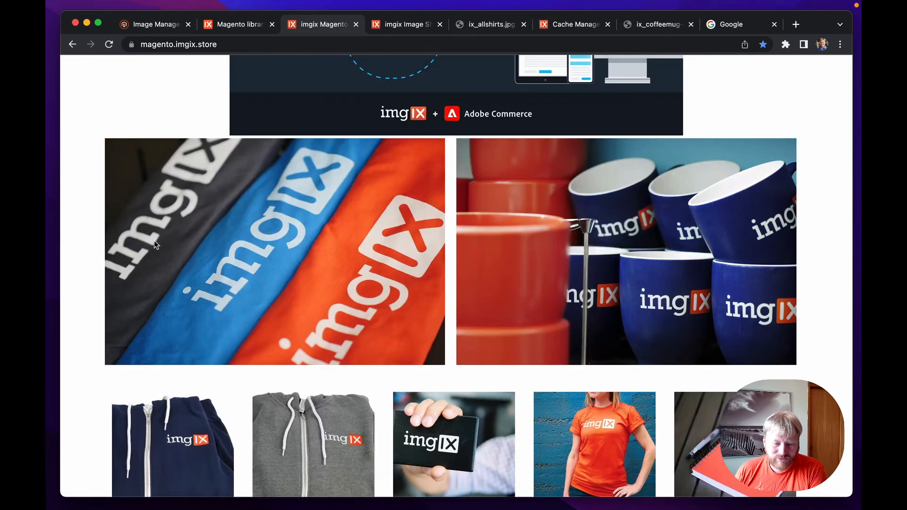